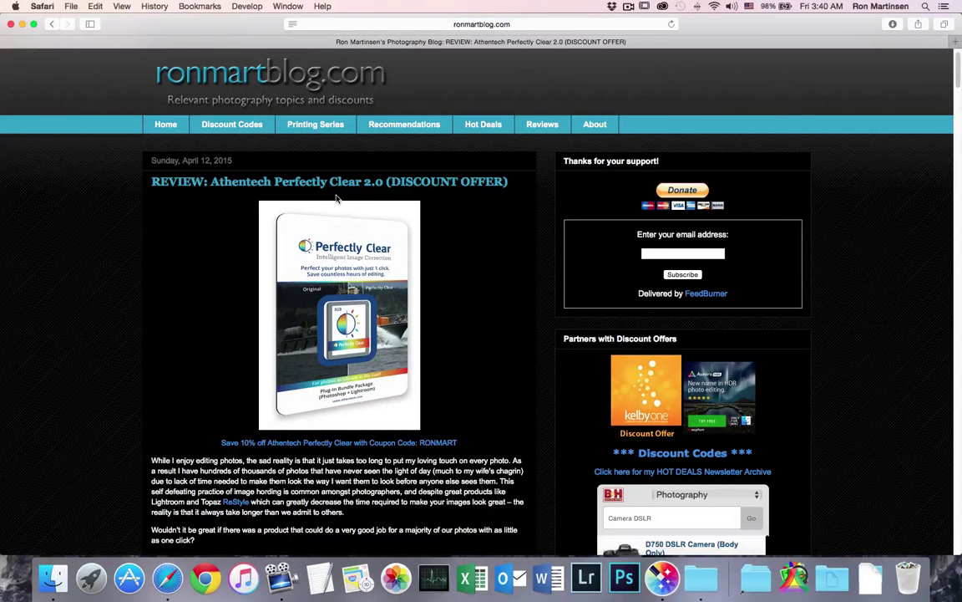
Step: Minimize Safari to reveal LUCiD and the sample photo folder on the desktop
{"action": "left_click", "coordinate": [11, 24]}
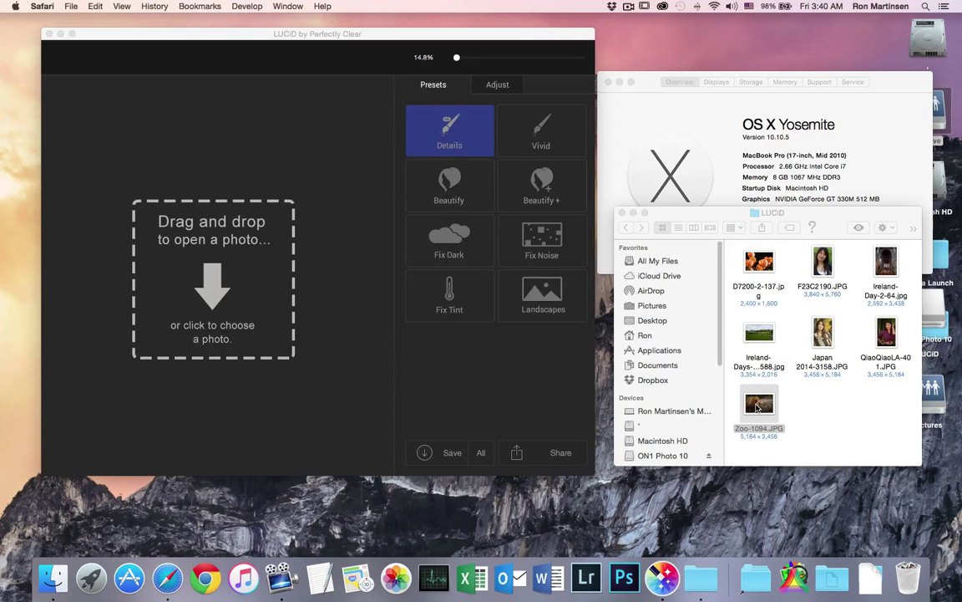
Step: Load Zoo-1094.JPG into LUCiD by dragging it in from Finder, then maximize the LUCiD window
{"action": "left_click_drag", "start_coordinate": [723, 408], "coordinate": [190, 331]}
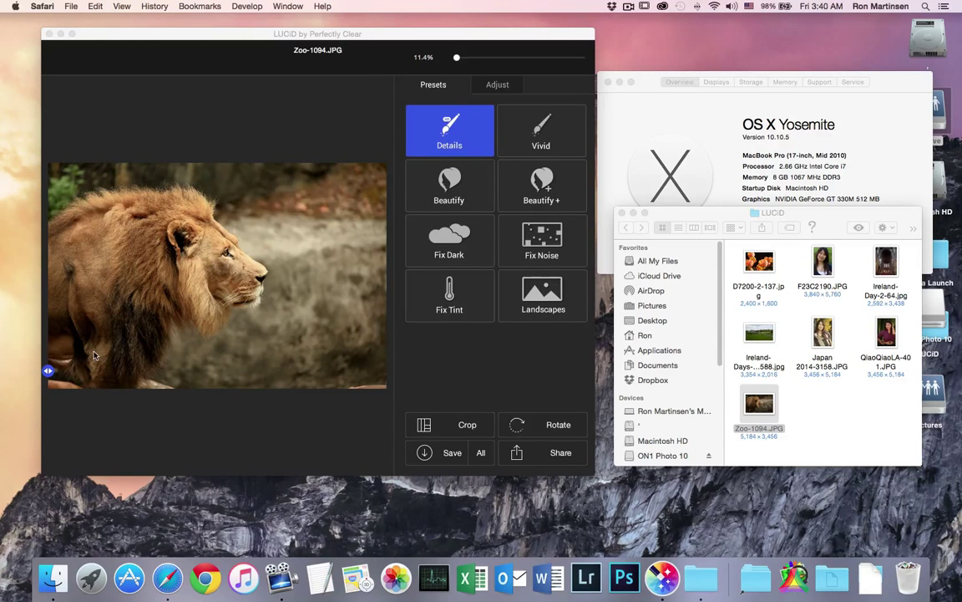
{"action": "left_click", "coordinate": [50, 373]}
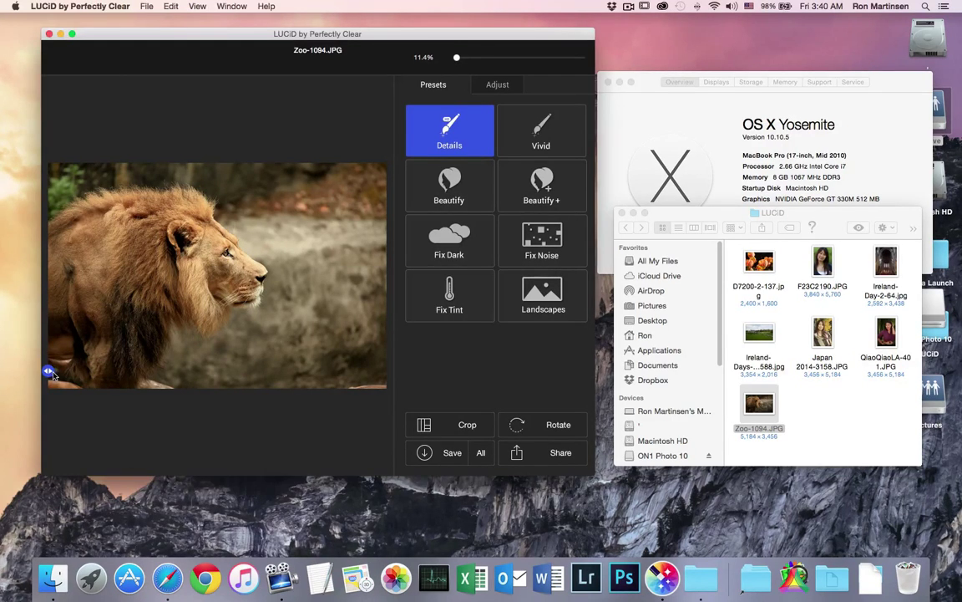
{"action": "left_click", "coordinate": [72, 34]}
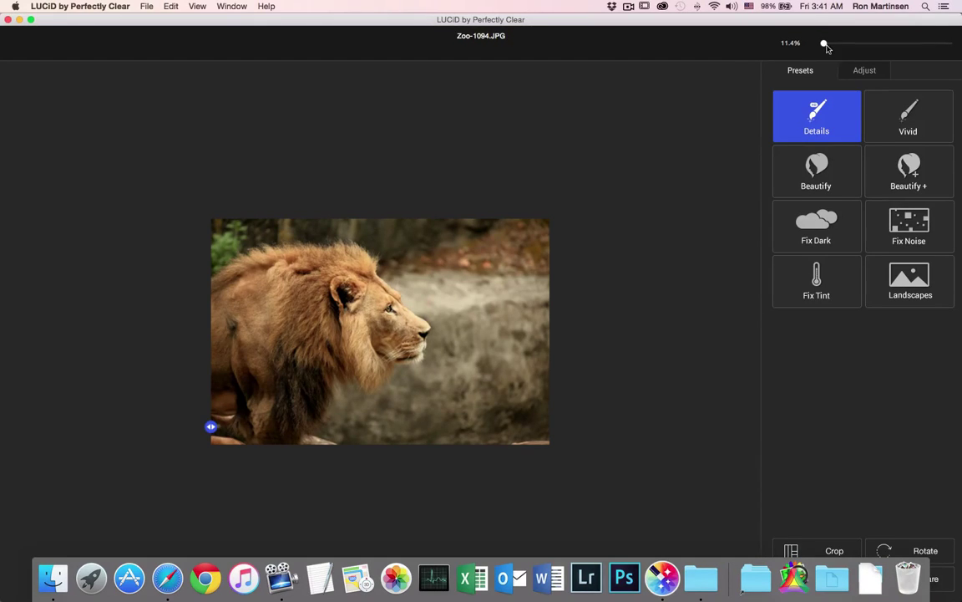
Step: Zoom in and back out on the lion, then drag a before/after split across it
{"action": "left_click_drag", "start_coordinate": [827, 45], "coordinate": [842, 45]}
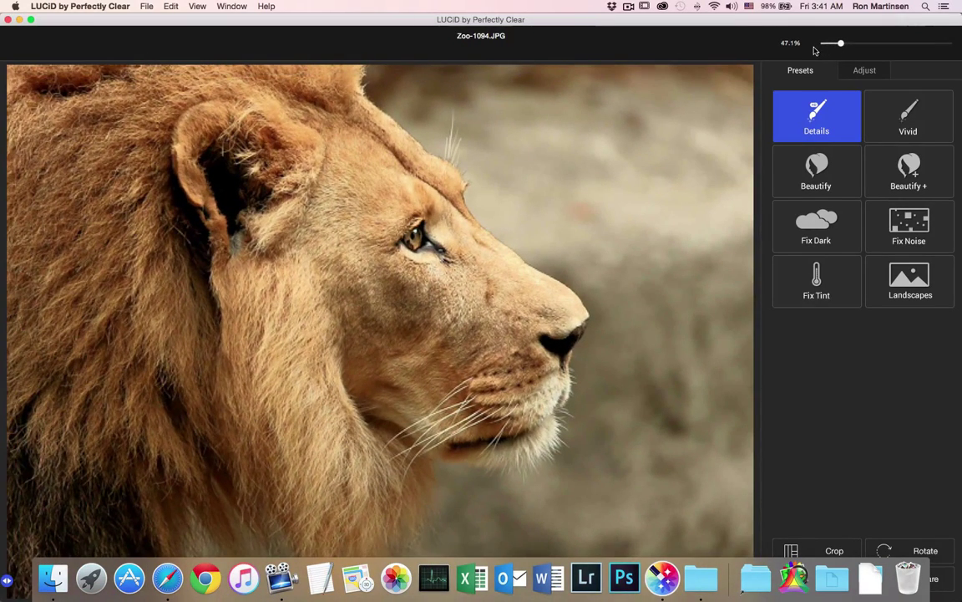
{"action": "left_click", "coordinate": [828, 44]}
{"action": "left_click_drag", "start_coordinate": [831, 47], "coordinate": [824, 46]}
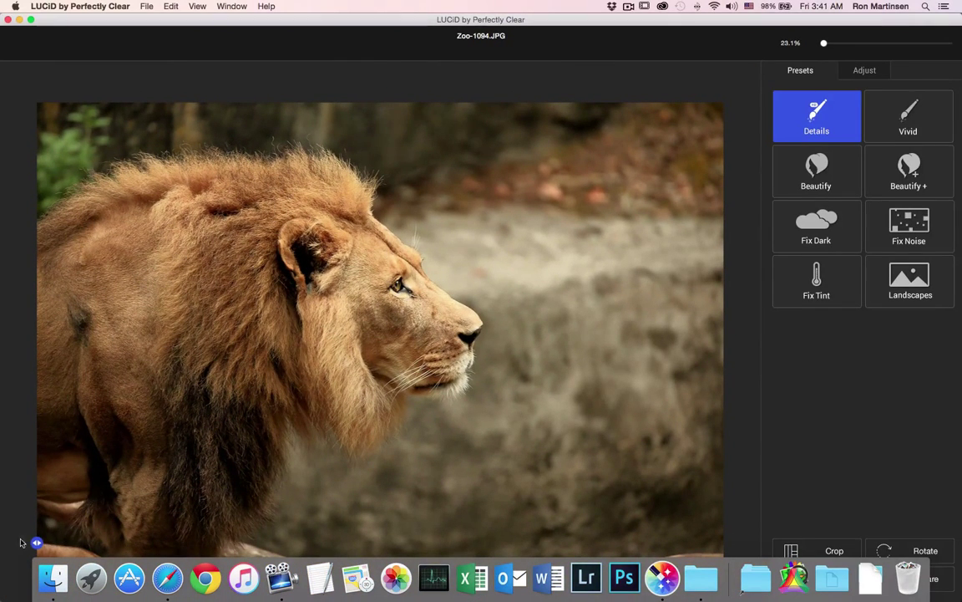
{"action": "left_click_drag", "start_coordinate": [38, 543], "coordinate": [267, 456]}
{"action": "left_click", "coordinate": [267, 458]}
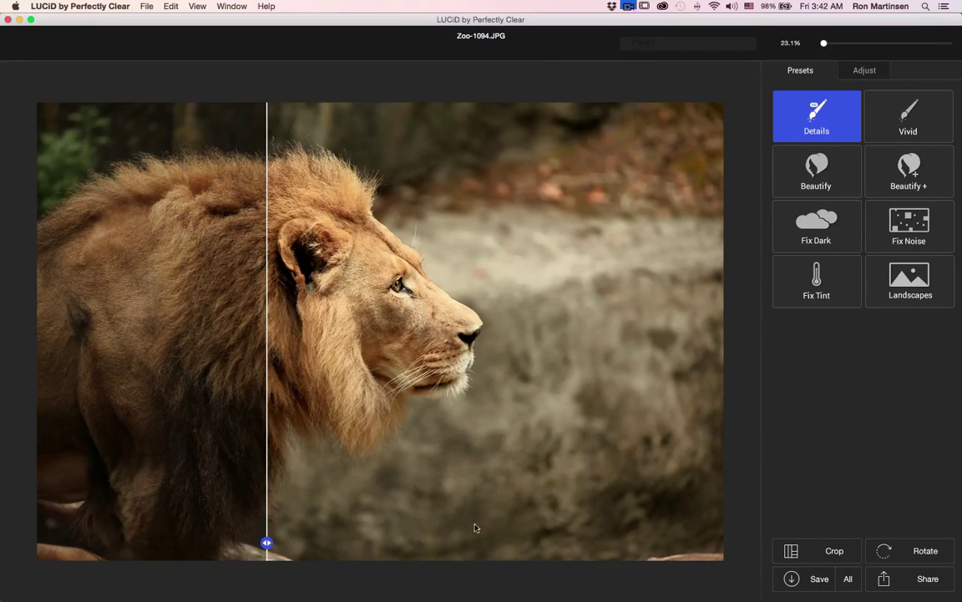
Step: Crop the lion photo to a tighter frame around its head and mane, and apply it
{"action": "left_click", "coordinate": [817, 550]}
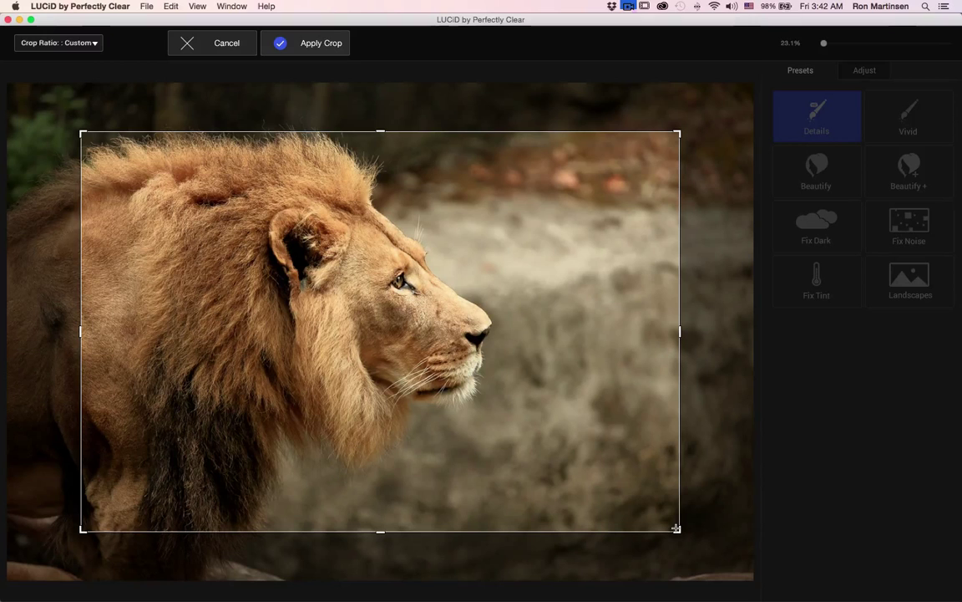
{"action": "left_click_drag", "start_coordinate": [377, 432], "coordinate": [303, 414]}
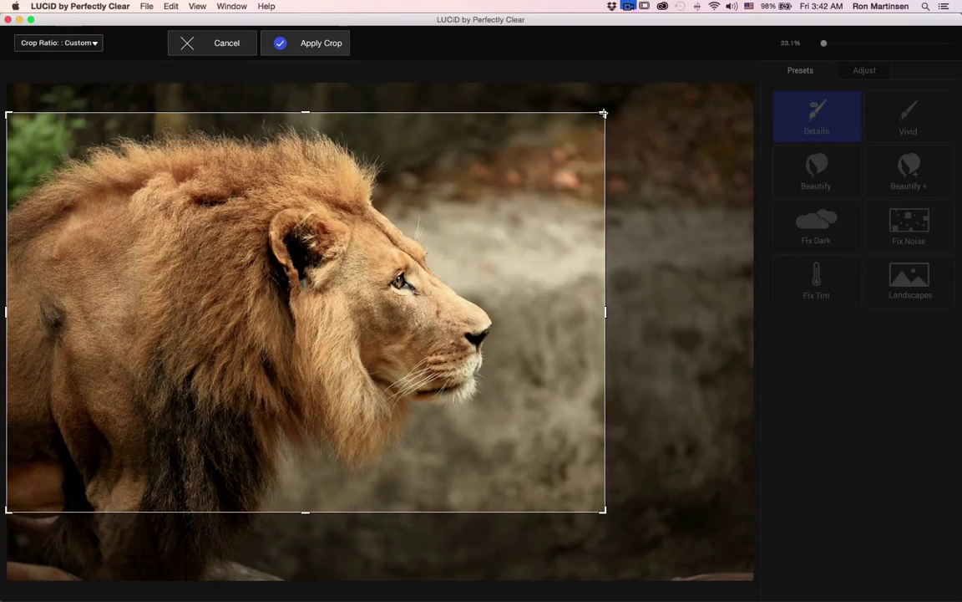
{"action": "left_click_drag", "start_coordinate": [603, 112], "coordinate": [597, 154]}
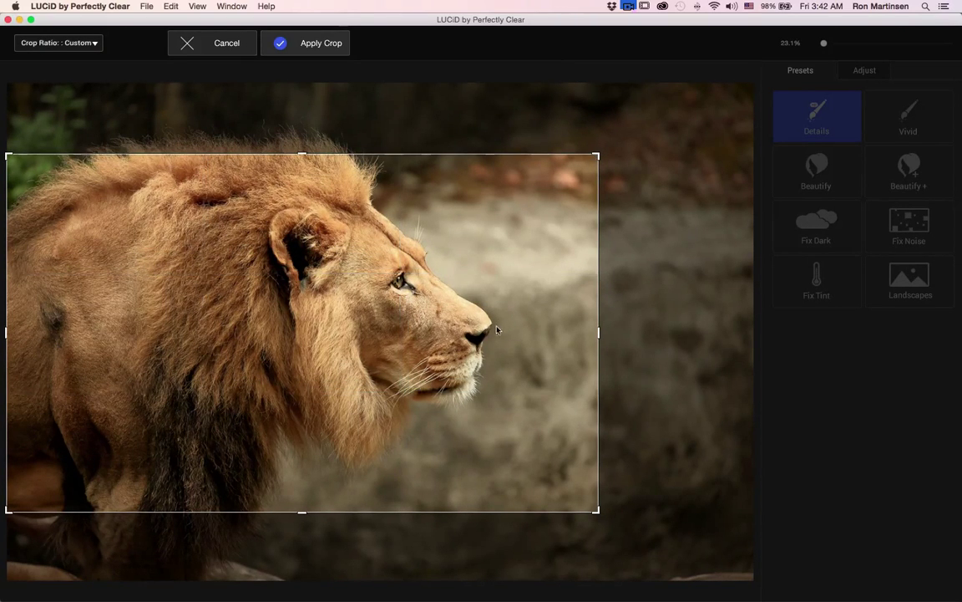
{"action": "left_click_drag", "start_coordinate": [473, 349], "coordinate": [471, 317]}
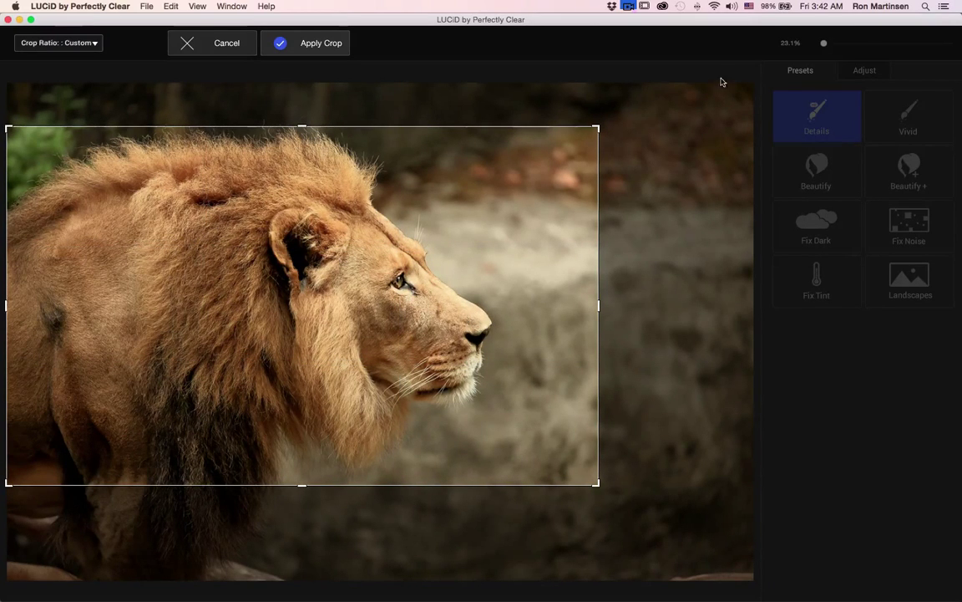
{"action": "left_click", "coordinate": [309, 44]}
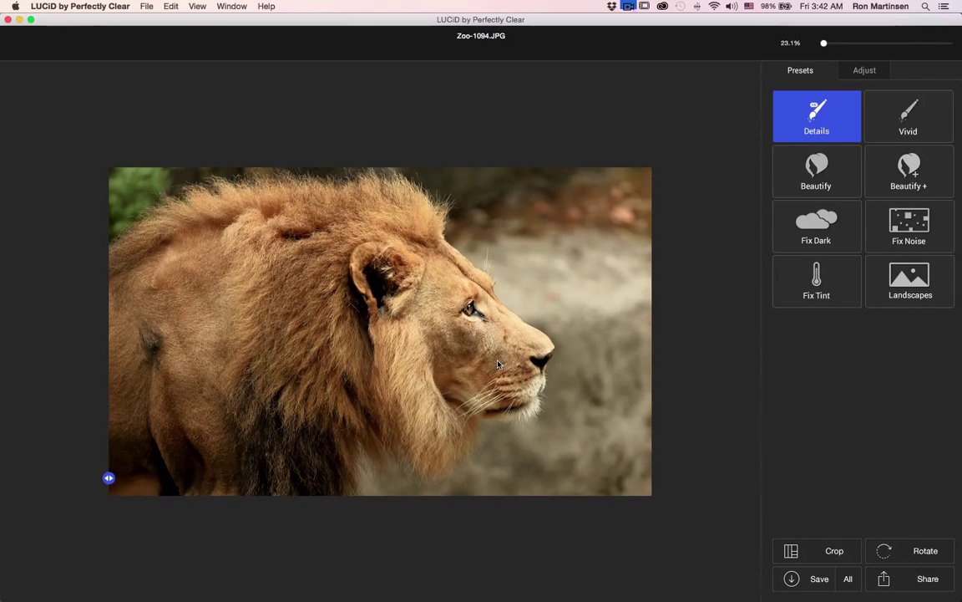
Step: Try the Landscapes and Vivid presets on the lion, then return to Details
{"action": "left_click", "coordinate": [883, 288]}
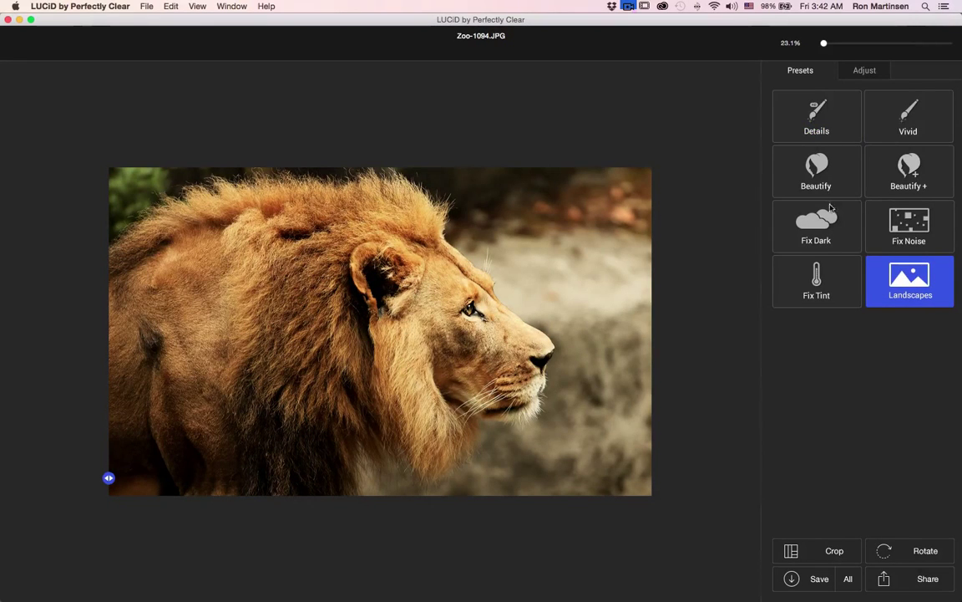
{"action": "left_click", "coordinate": [889, 136]}
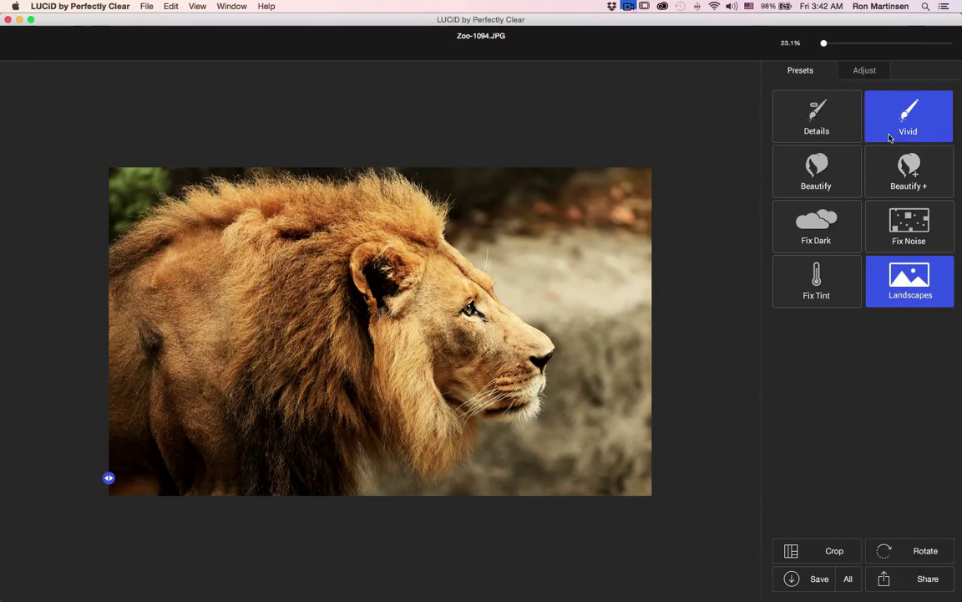
{"action": "left_click", "coordinate": [825, 138]}
Step: Lower Exposure from 100 to 47 and shift the before/after split across the lion
{"action": "left_click", "coordinate": [856, 72]}
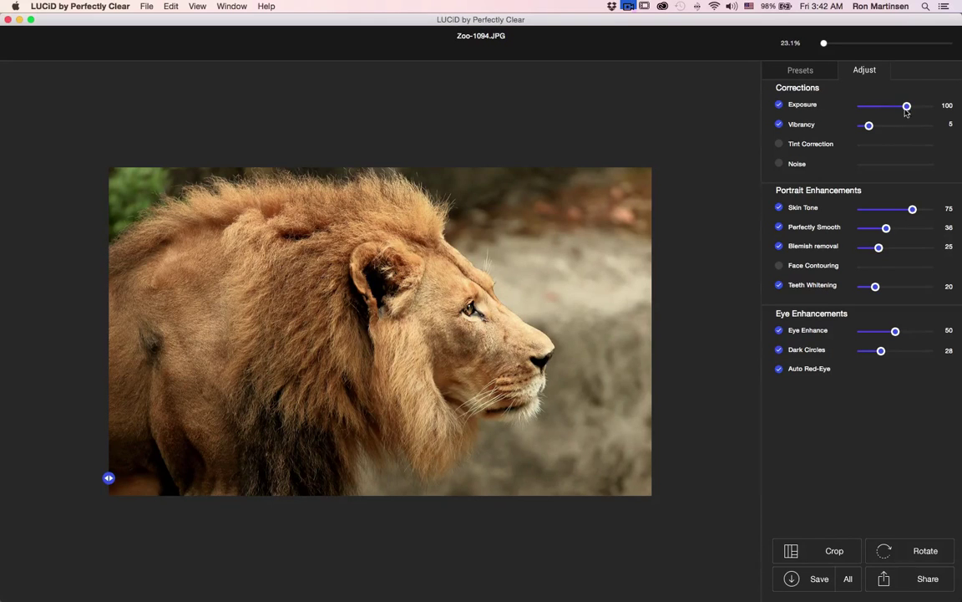
{"action": "left_click_drag", "start_coordinate": [909, 111], "coordinate": [884, 107]}
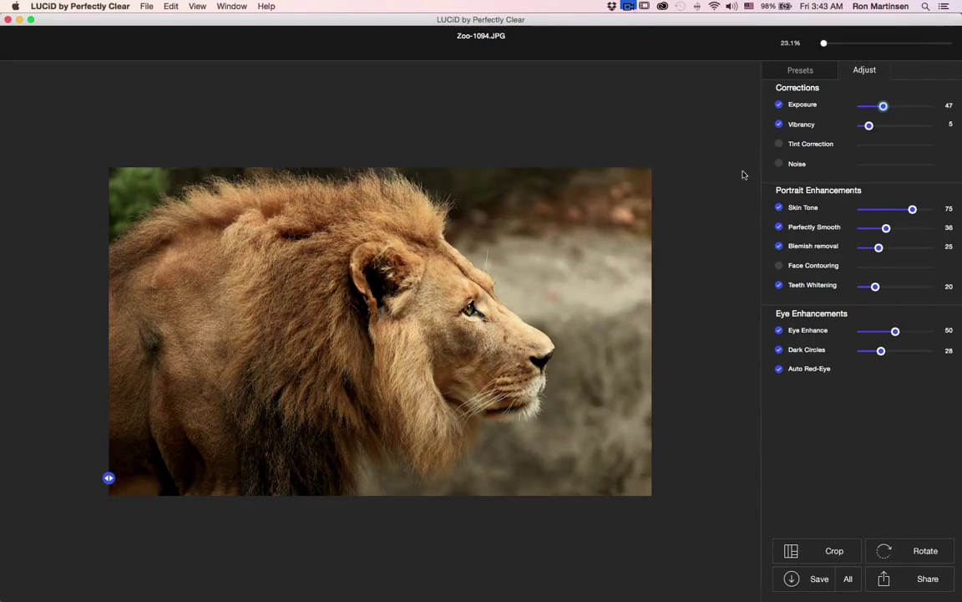
{"action": "left_click_drag", "start_coordinate": [108, 477], "coordinate": [474, 478]}
{"action": "left_click_drag", "start_coordinate": [429, 405], "coordinate": [121, 400]}
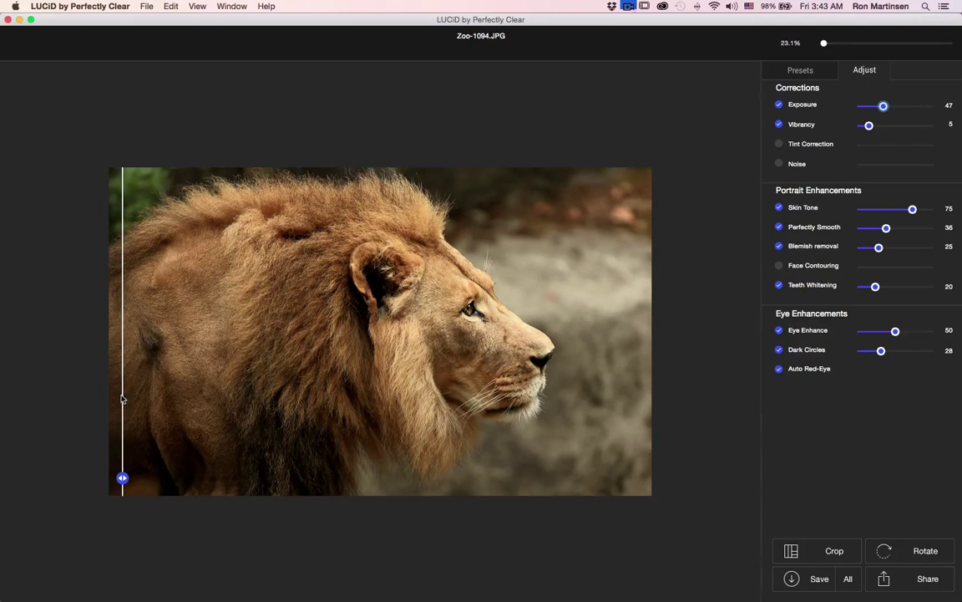
Step: Turn off Skin Tone, Perfectly Smooth, Blemish removal and Teeth Whitening
{"action": "left_click", "coordinate": [779, 208]}
{"action": "left_click", "coordinate": [778, 228]}
{"action": "left_click", "coordinate": [779, 246]}
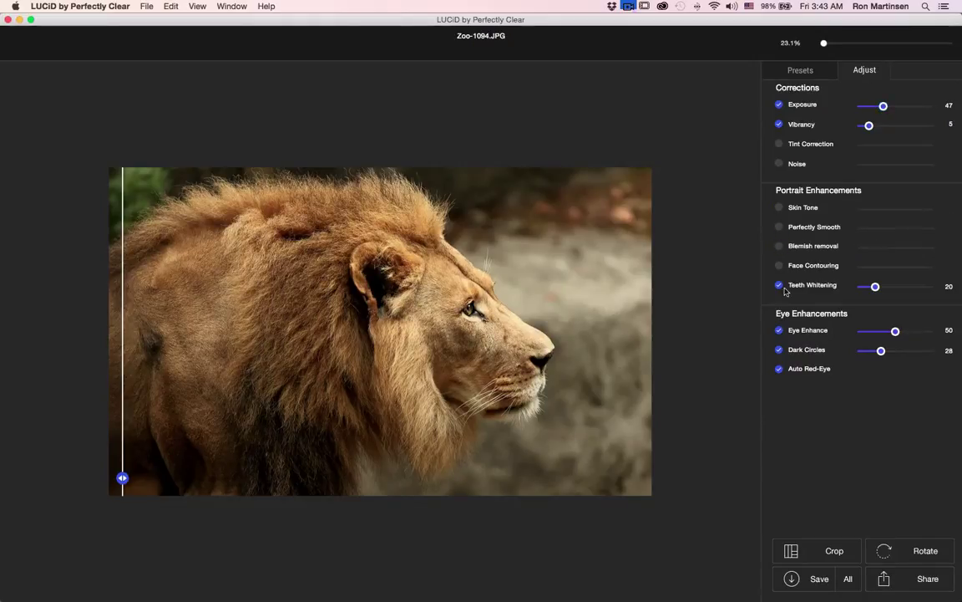
{"action": "left_click", "coordinate": [780, 286]}
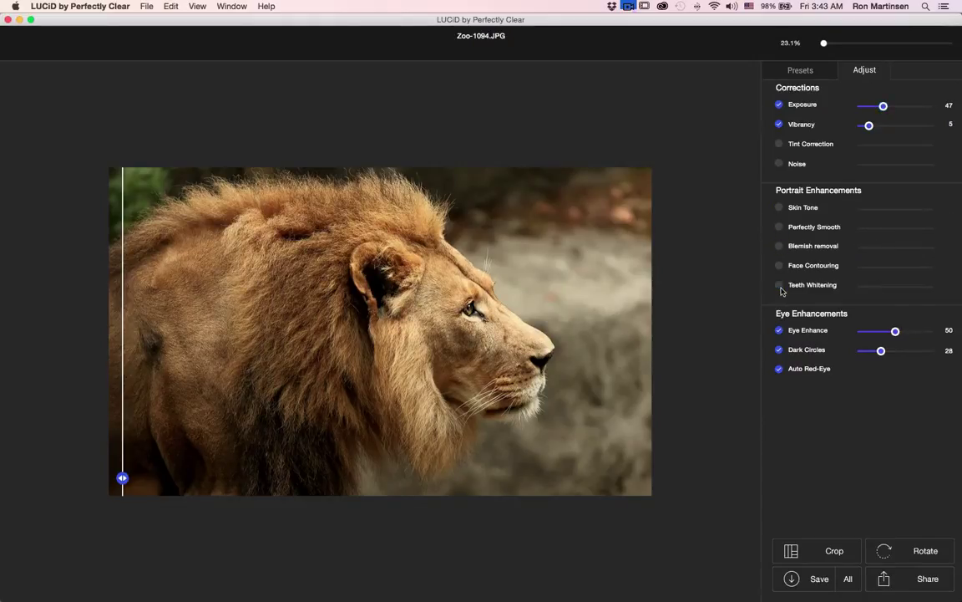
Step: Open the tulip photo D7200-2-137.jpg as a second image with Cmd+O
{"action": "left_click", "coordinate": [809, 72]}
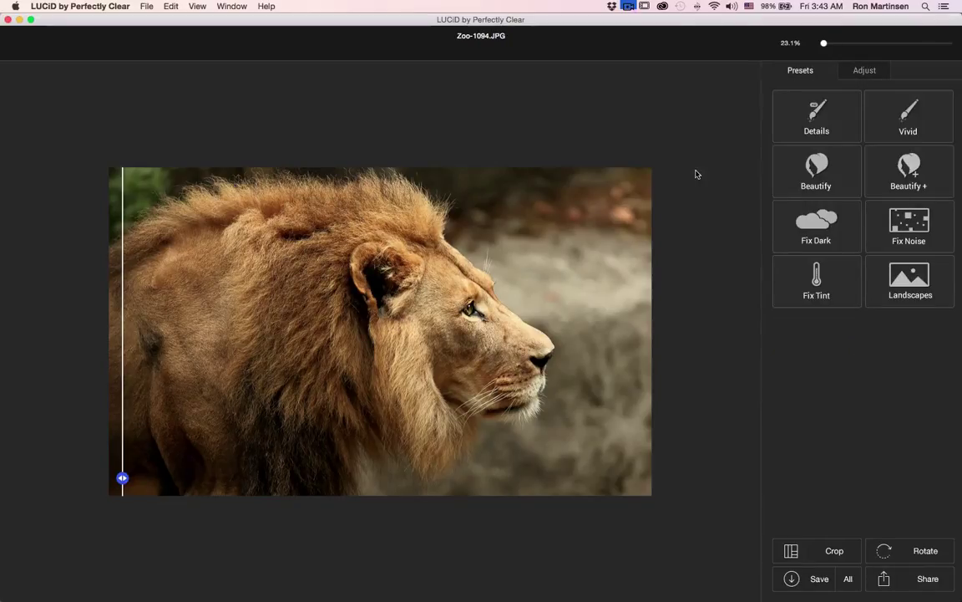
{"action": "key", "text": "super+o"}
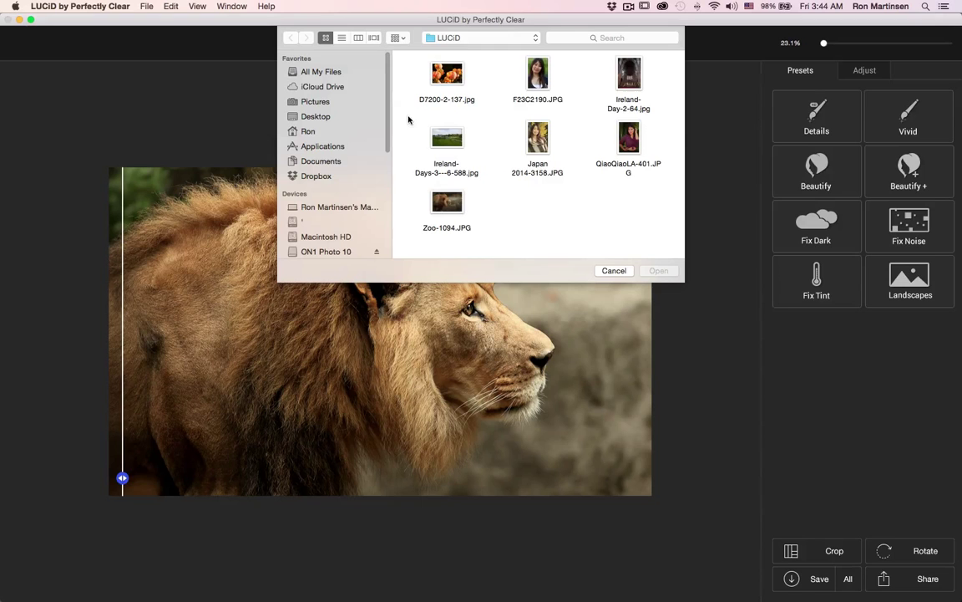
{"action": "left_click", "coordinate": [458, 78]}
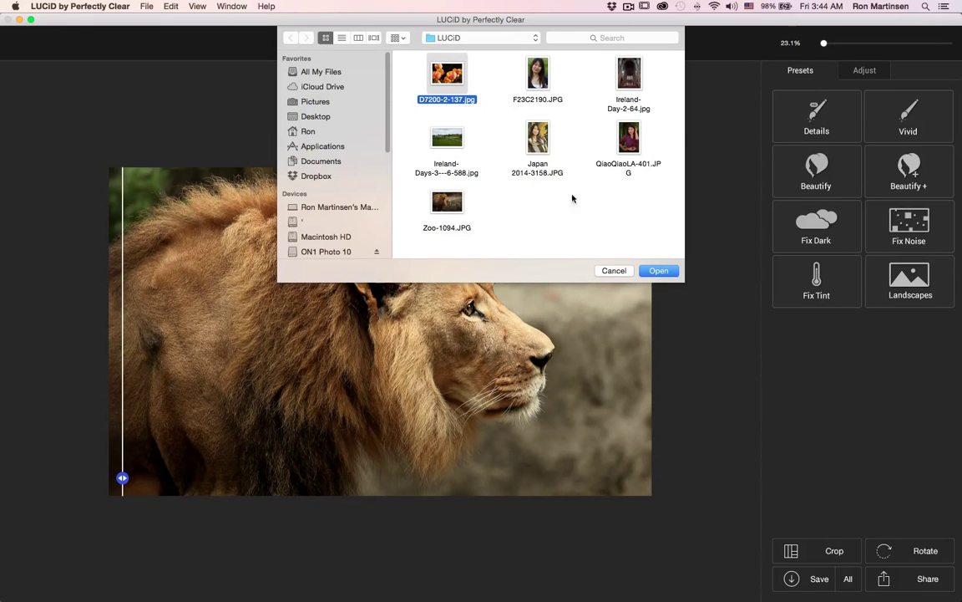
{"action": "left_click", "coordinate": [666, 272]}
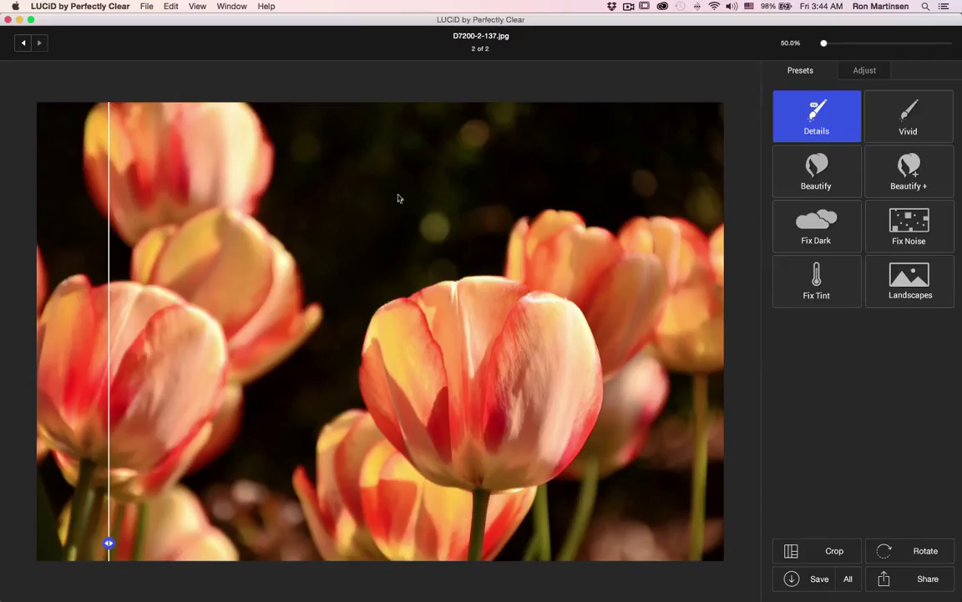
Step: Flip back to the lion and forward to the tulips, then dismiss the File menu
{"action": "left_click", "coordinate": [20, 50]}
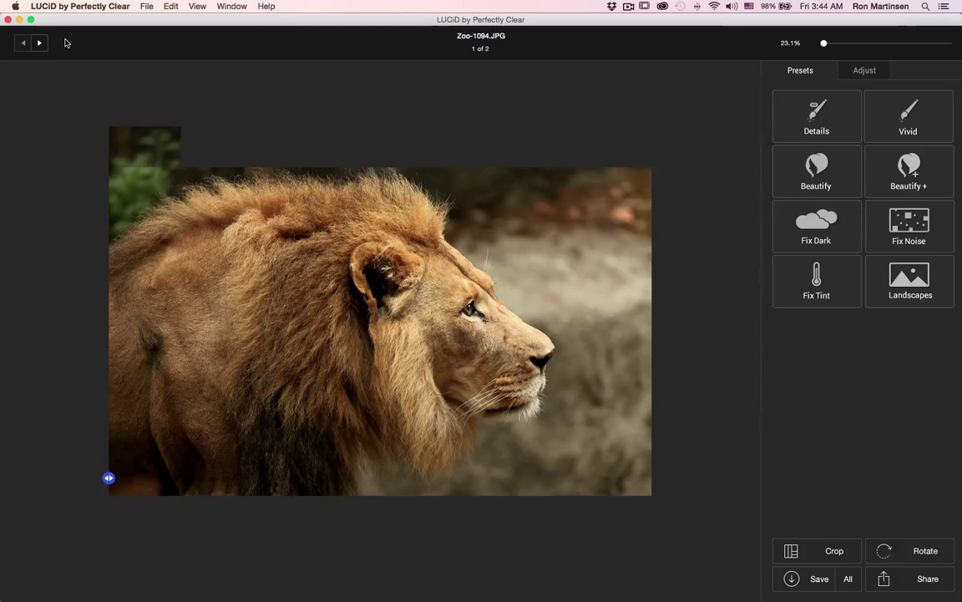
{"action": "left_click", "coordinate": [37, 46]}
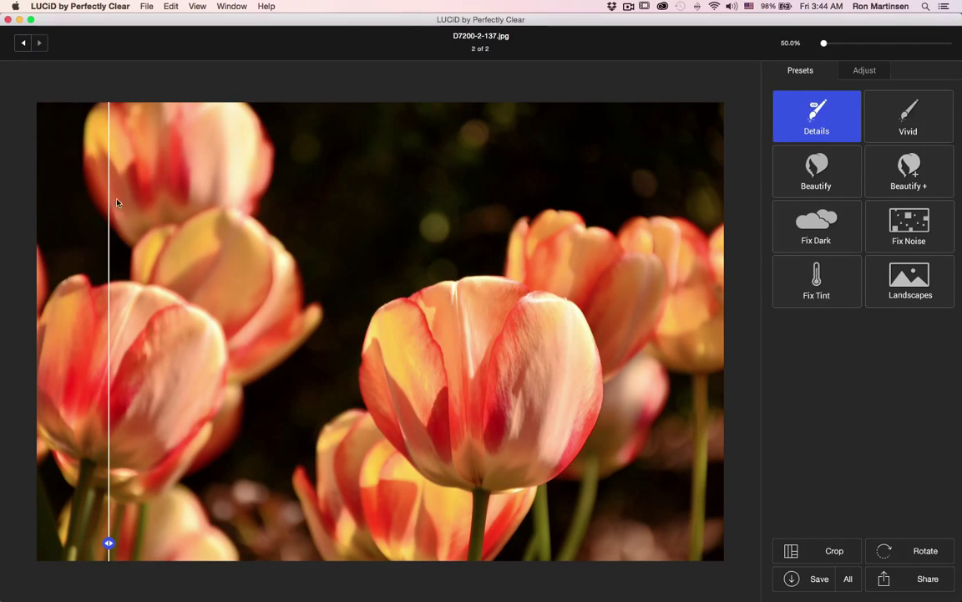
{"action": "left_click", "coordinate": [146, 7]}
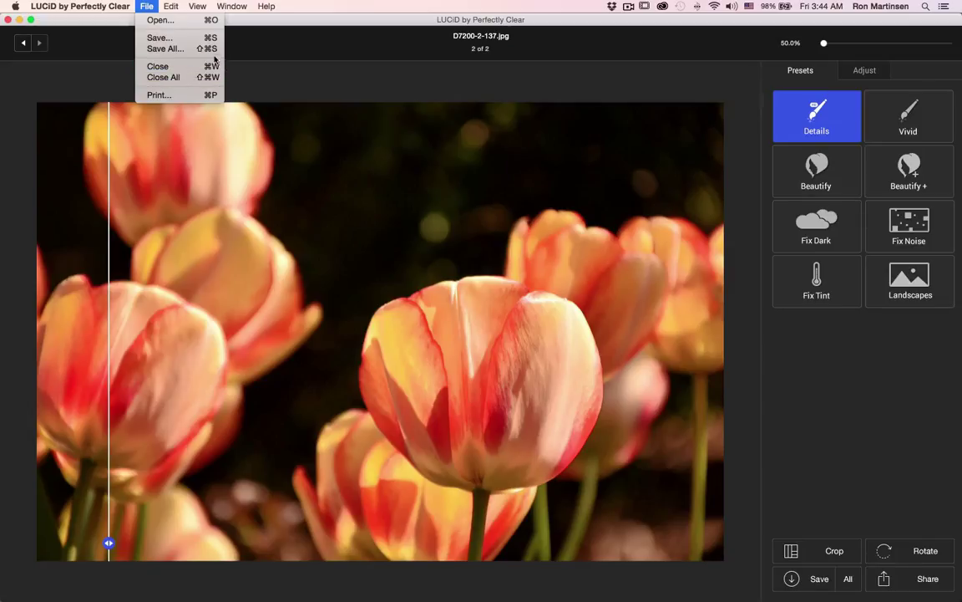
{"action": "left_click", "coordinate": [247, 71]}
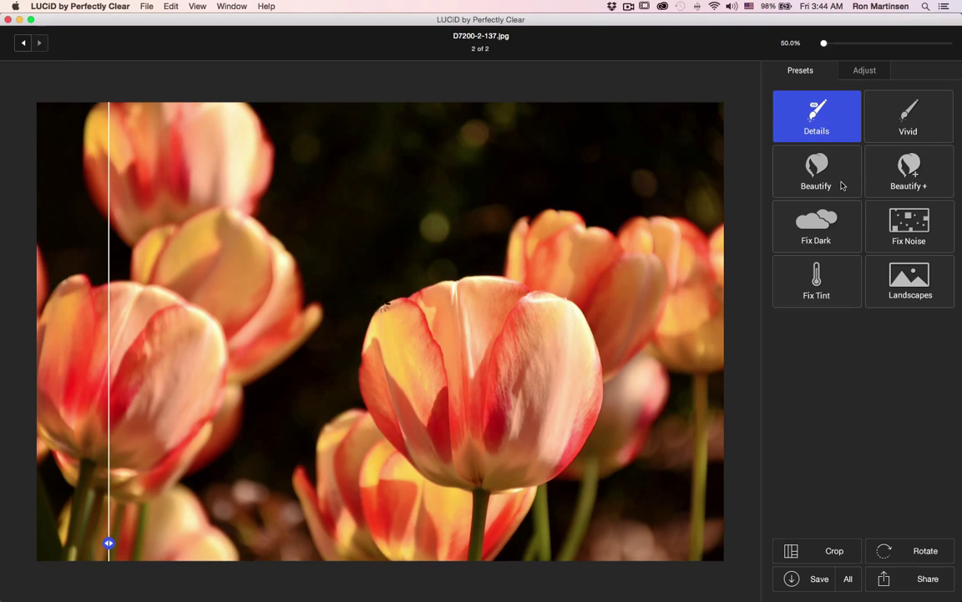
Step: Apply the Landscapes preset to the tulips and slide the before/after split across them
{"action": "left_click", "coordinate": [913, 272]}
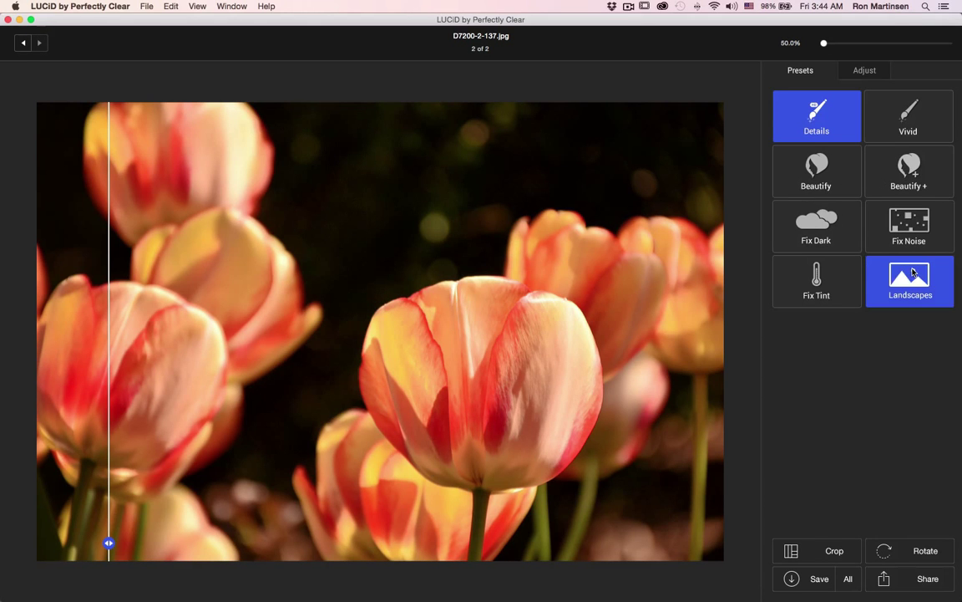
{"action": "mouse_move", "coordinate": [1, 599]}
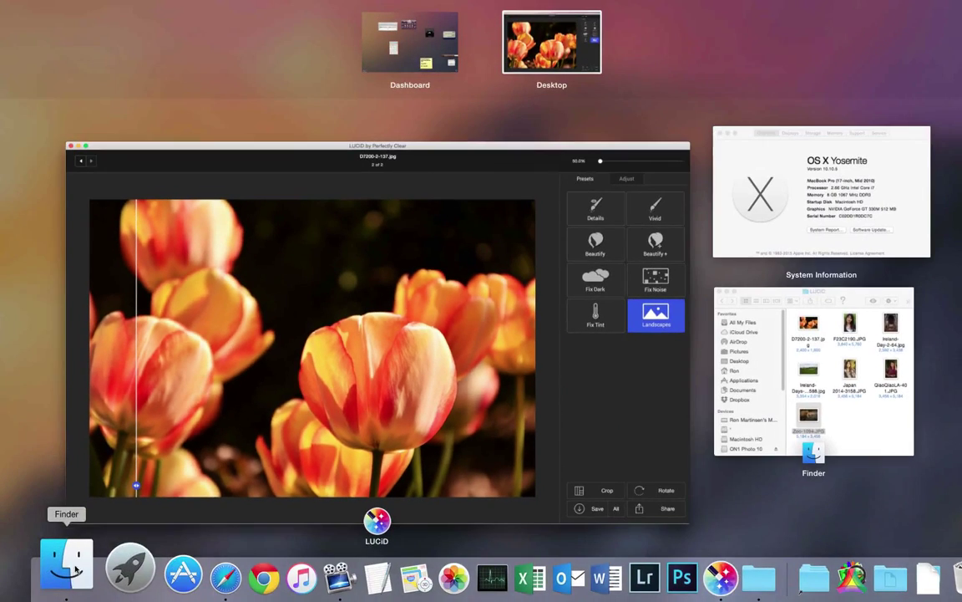
{"action": "left_click", "coordinate": [162, 322]}
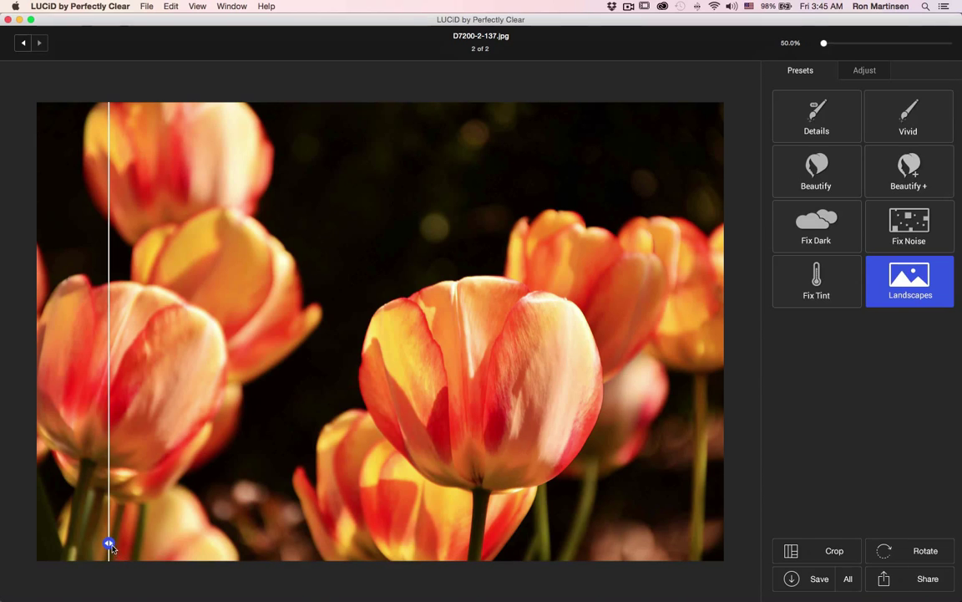
{"action": "left_click_drag", "start_coordinate": [111, 545], "coordinate": [603, 543]}
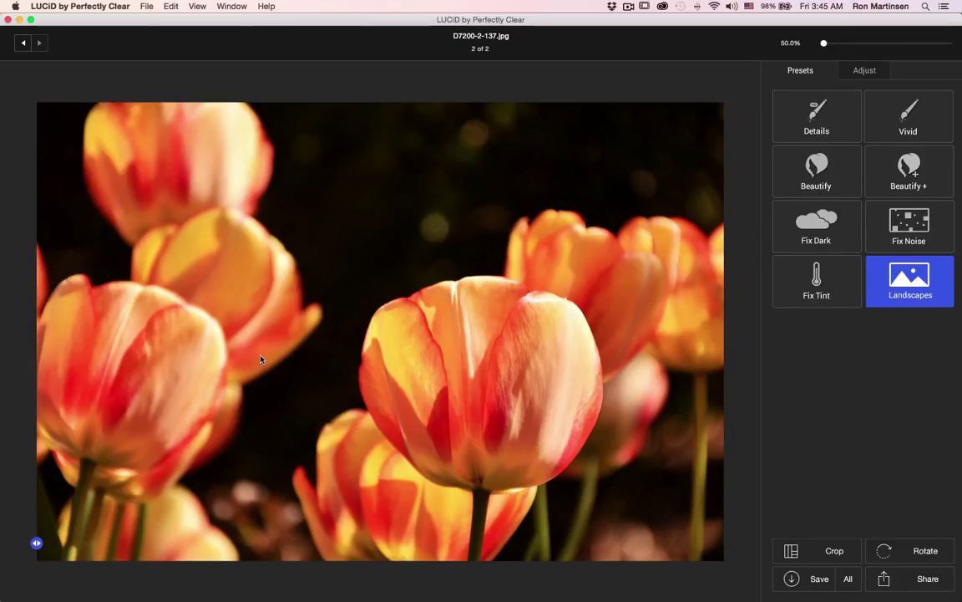
Step: Raise the tulip photo's Vibrancy from 15 to 42 in the Adjust panel
{"action": "left_click", "coordinate": [864, 71]}
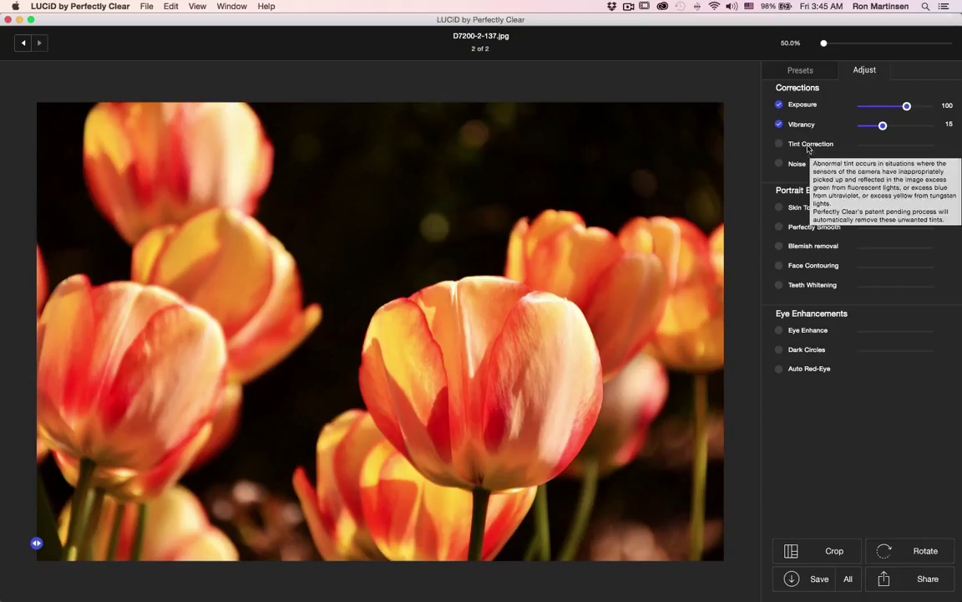
{"action": "mouse_move", "coordinate": [890, 129]}
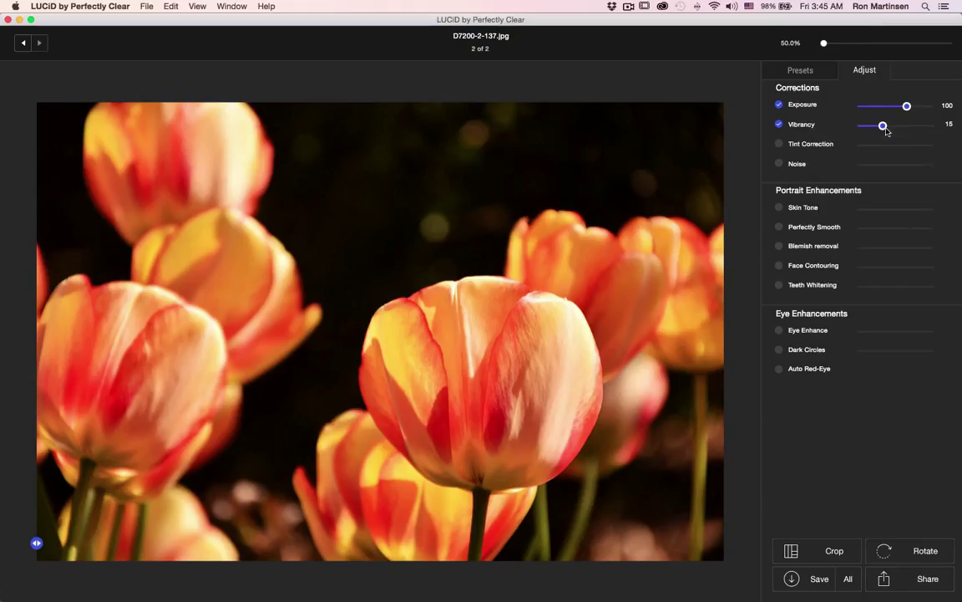
{"action": "left_click_drag", "start_coordinate": [885, 131], "coordinate": [920, 126]}
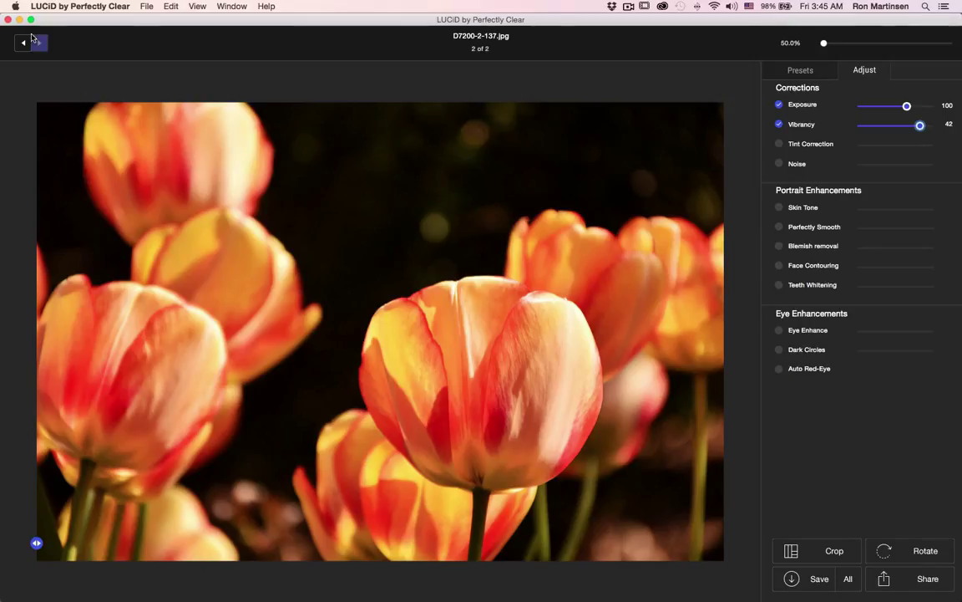
Step: Close all photos with File > Close All and open Ireland-Days-3---6-588.jpg
{"action": "left_click", "coordinate": [154, 6]}
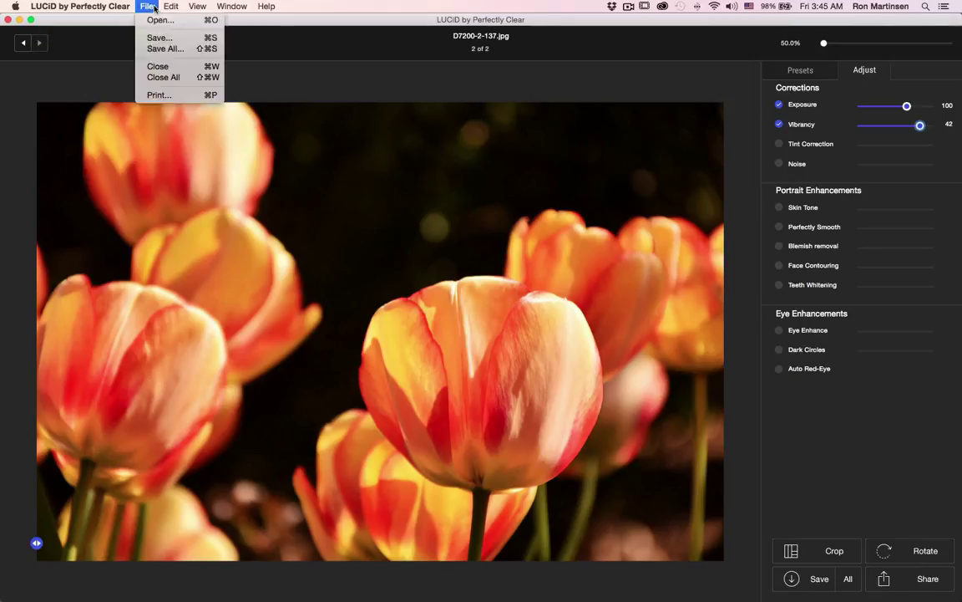
{"action": "left_click", "coordinate": [157, 77]}
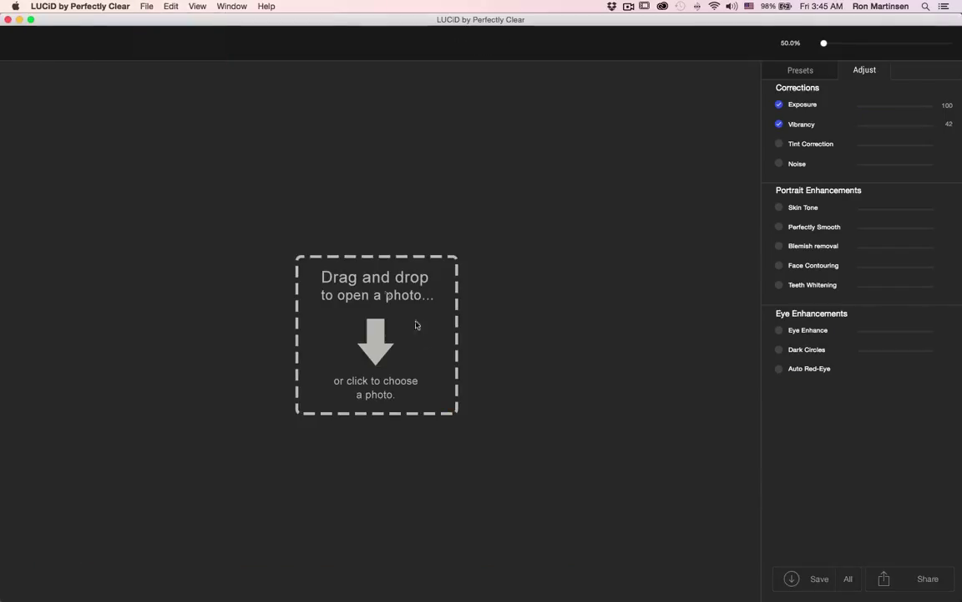
{"action": "left_click", "coordinate": [402, 388]}
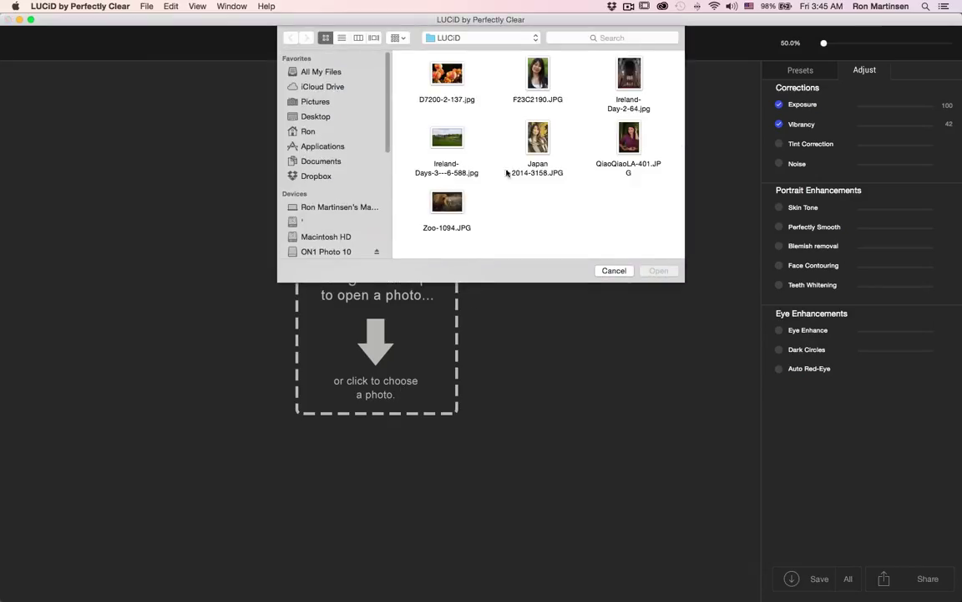
{"action": "left_click", "coordinate": [452, 157]}
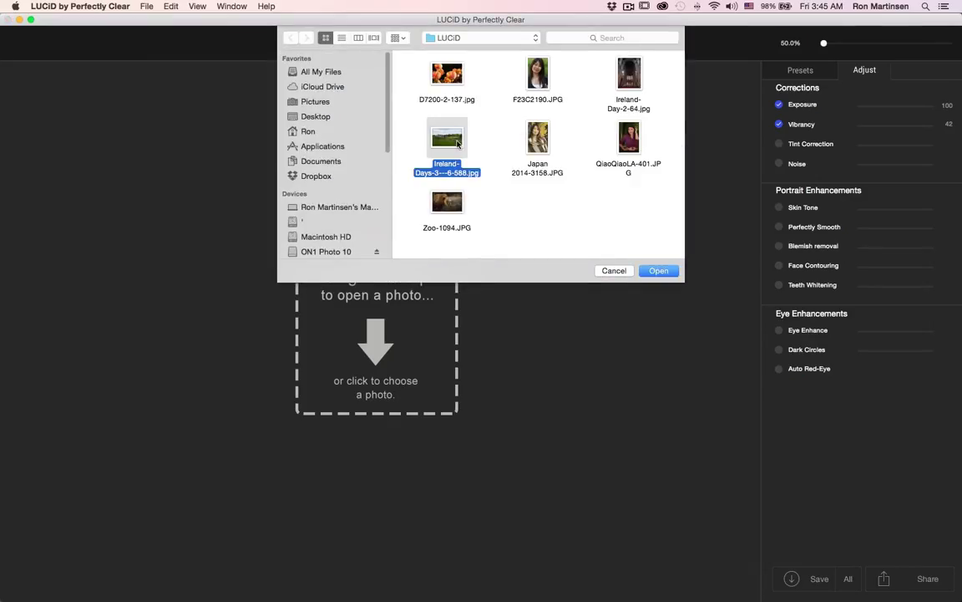
{"action": "left_click", "coordinate": [663, 270]}
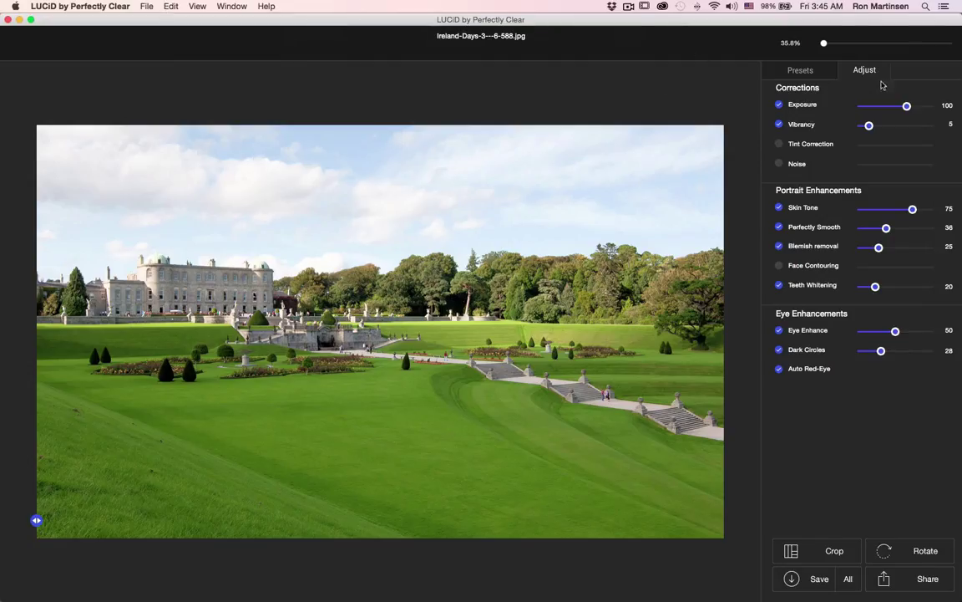
Step: Compare the Vivid, Landscapes and Details presets on the Ireland estate photo
{"action": "left_click", "coordinate": [807, 73]}
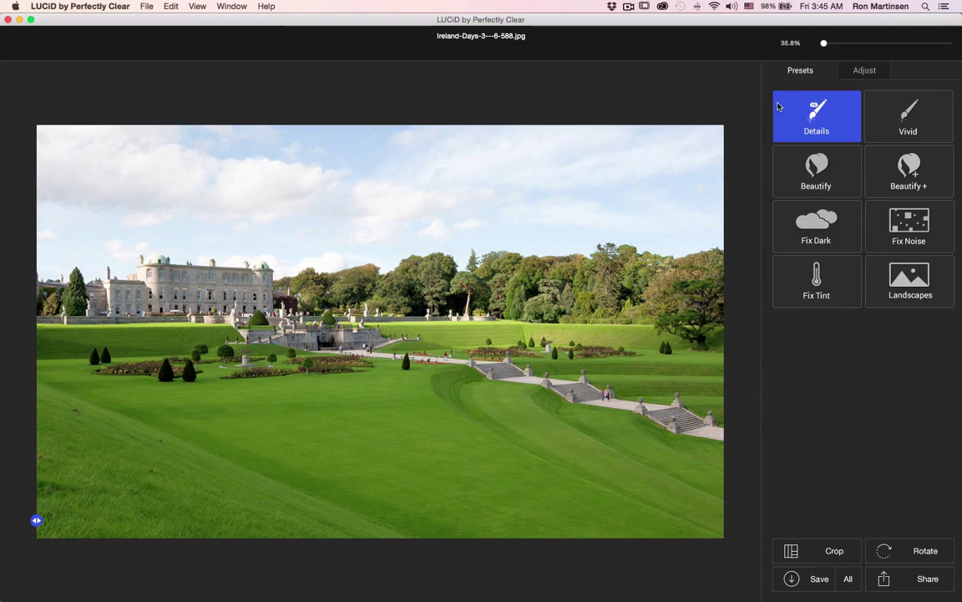
{"action": "left_click", "coordinate": [896, 124]}
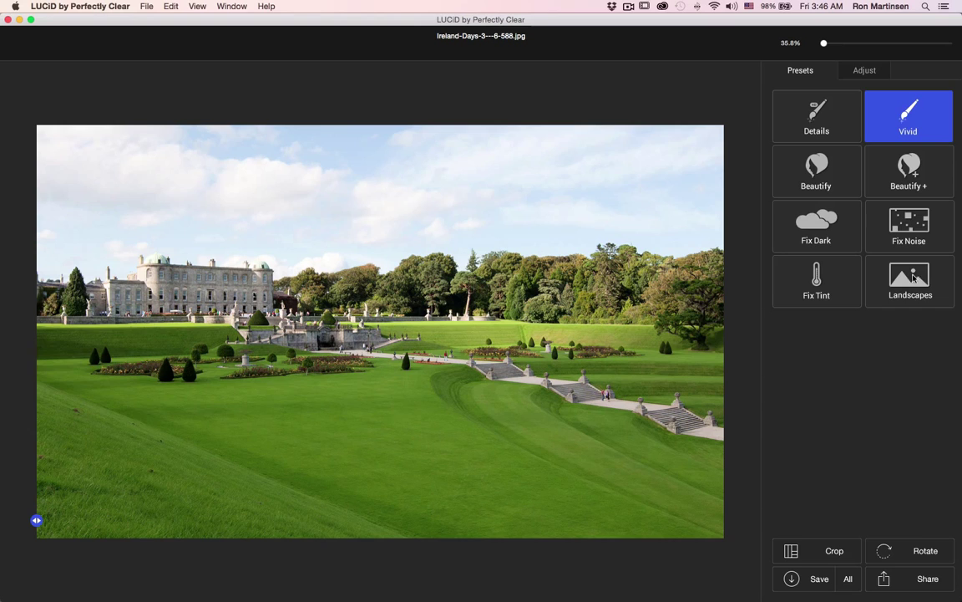
{"action": "left_click", "coordinate": [913, 279]}
{"action": "left_click", "coordinate": [823, 113]}
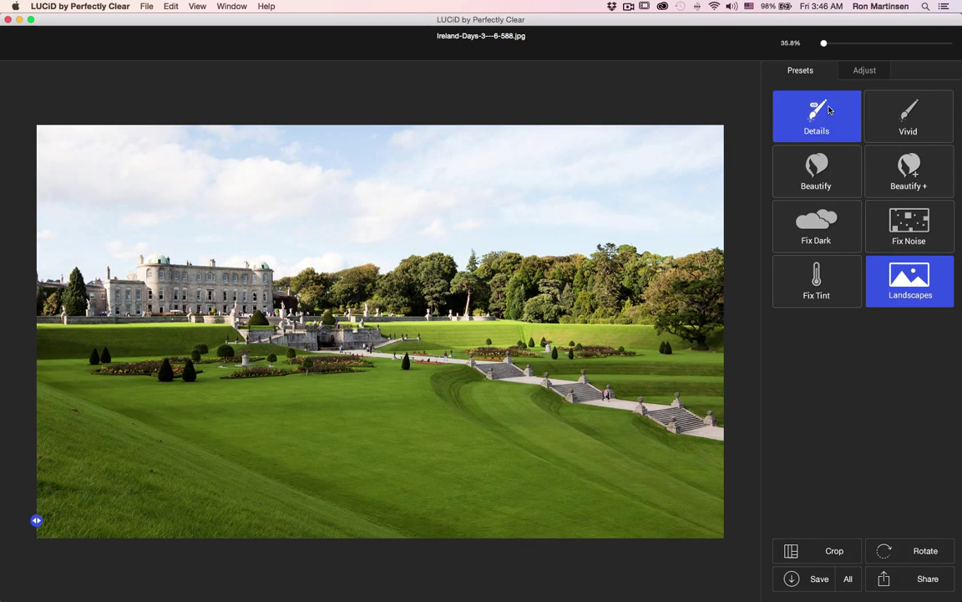
{"action": "left_click", "coordinate": [890, 121]}
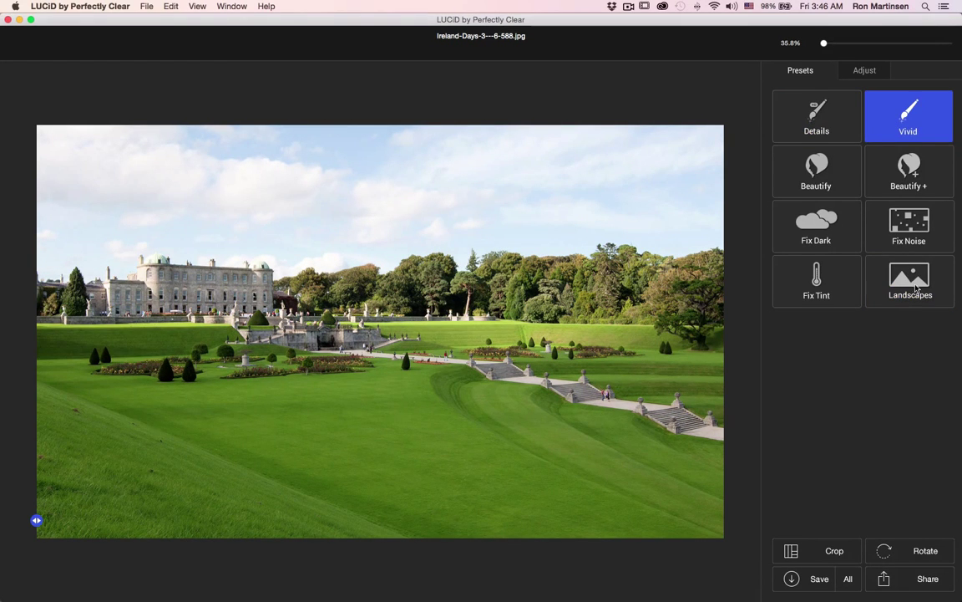
{"action": "left_click", "coordinate": [913, 279]}
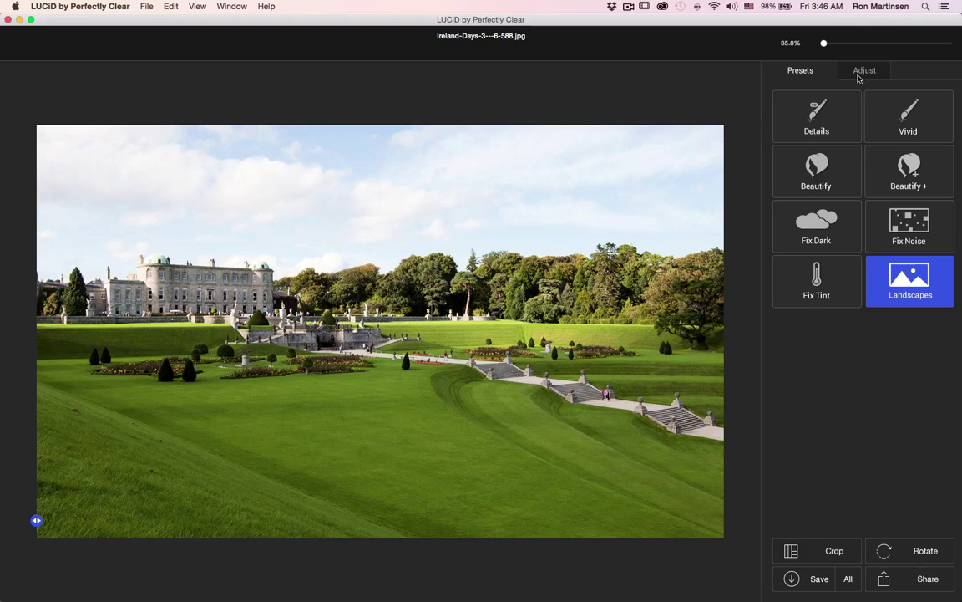
{"action": "left_click", "coordinate": [790, 116]}
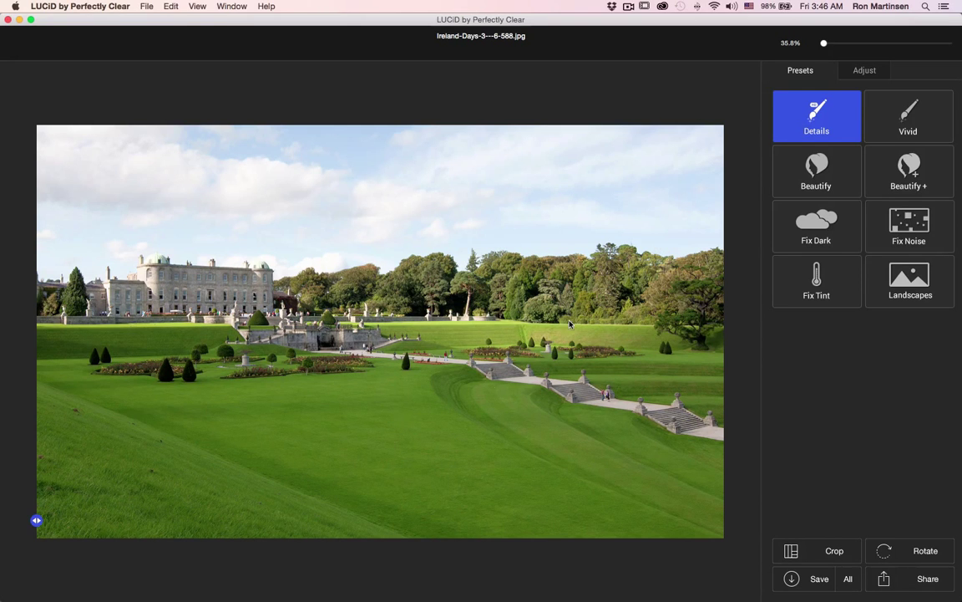
{"action": "scroll", "coordinate": [481, 399], "scroll_direction": "up", "scroll_amount": 3}
{"action": "scroll", "coordinate": [482, 397], "scroll_direction": "down", "scroll_amount": 3}
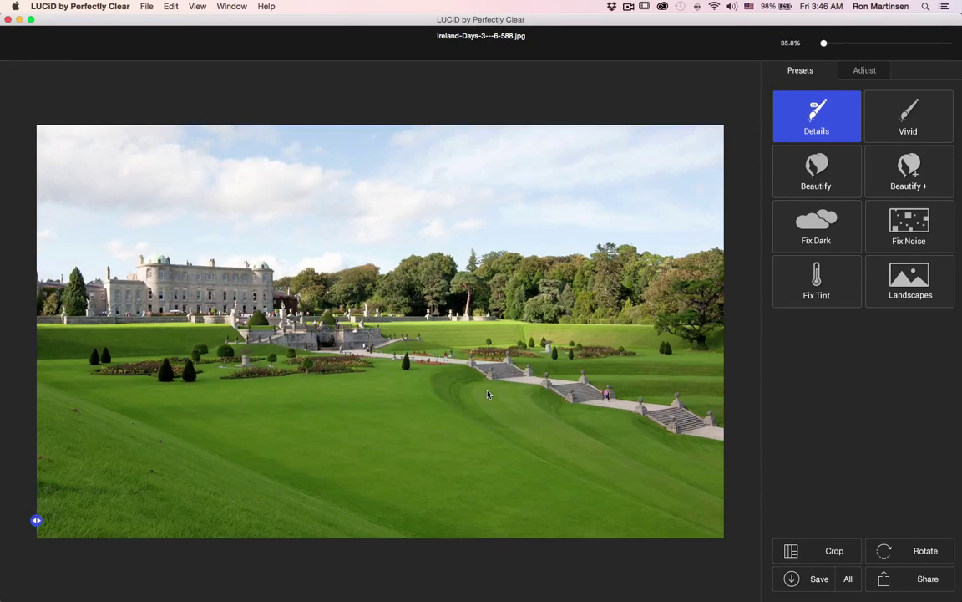
Step: Settle on Landscapes after checking the original and Details, undoing back with Cmd+Z
{"action": "left_click", "coordinate": [921, 292]}
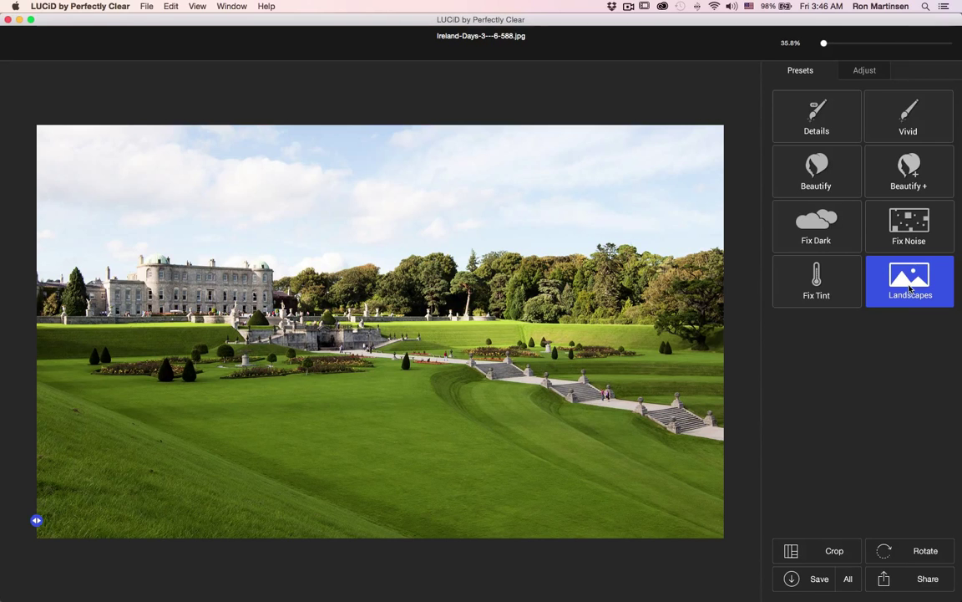
{"action": "left_click", "coordinate": [363, 337]}
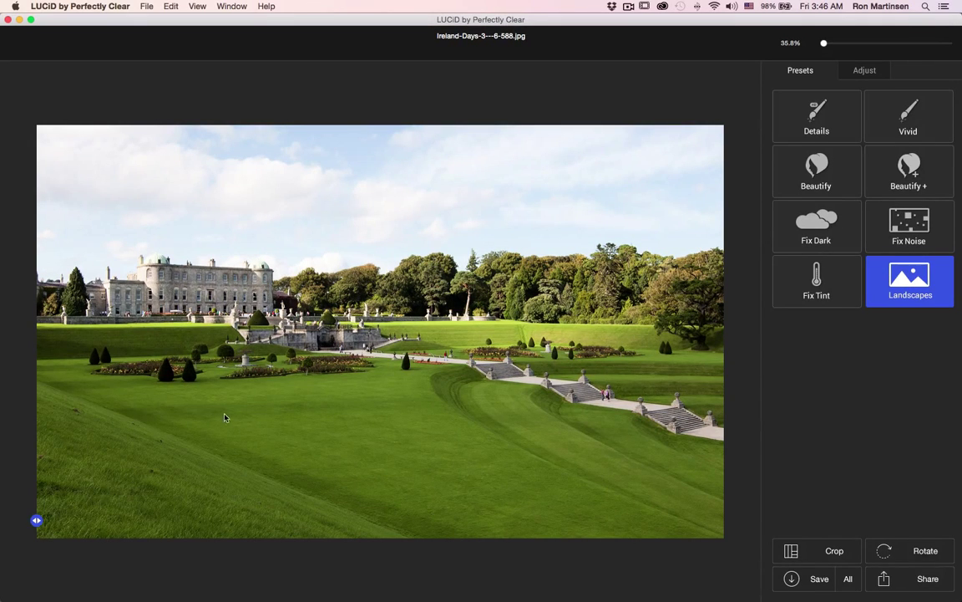
{"action": "left_click", "coordinate": [808, 125]}
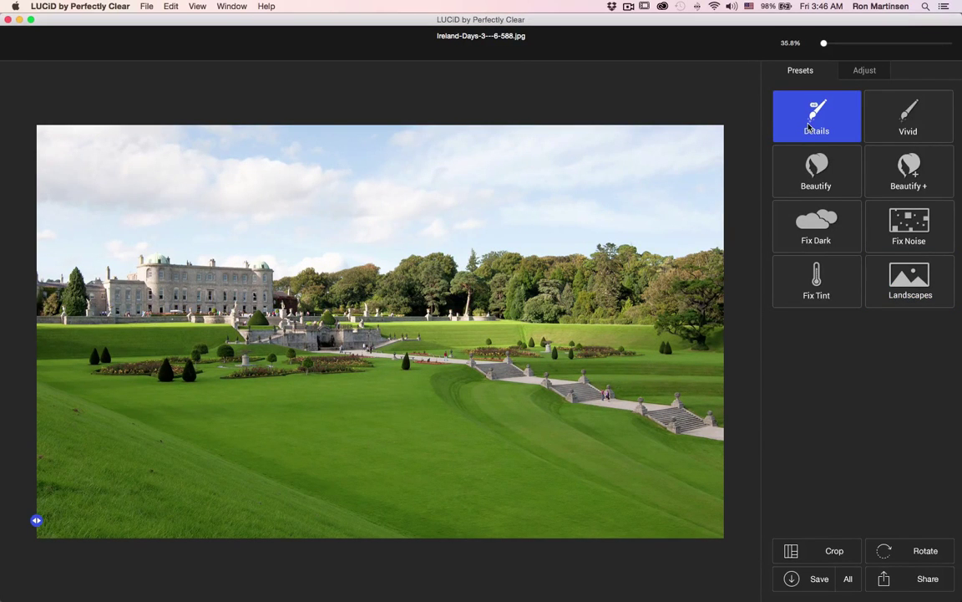
{"action": "key", "text": "super+z"}
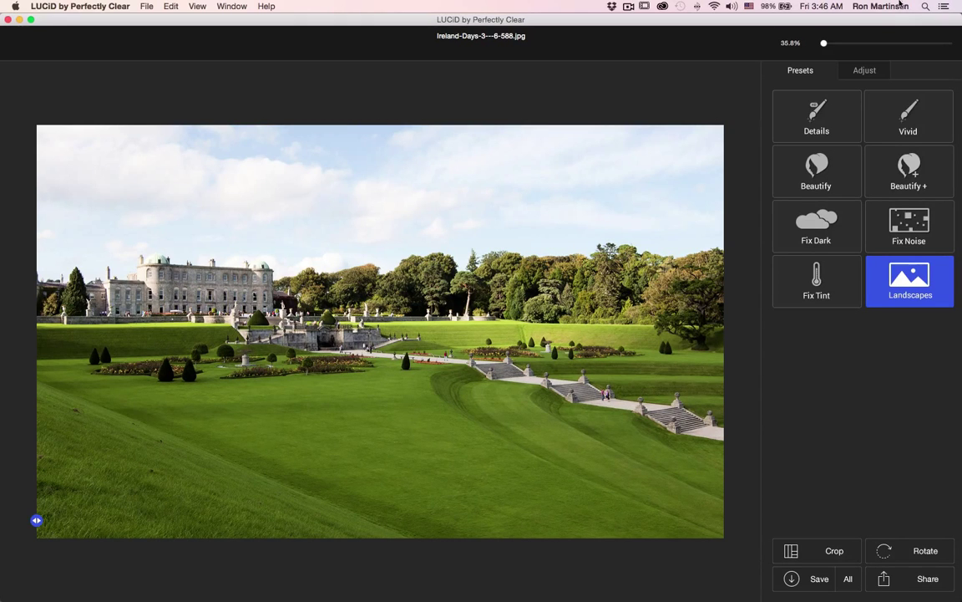
Step: Raise the Ireland photo's Vibrancy from 15 to 23, toggling Tint Correction on and back off
{"action": "left_click", "coordinate": [868, 71]}
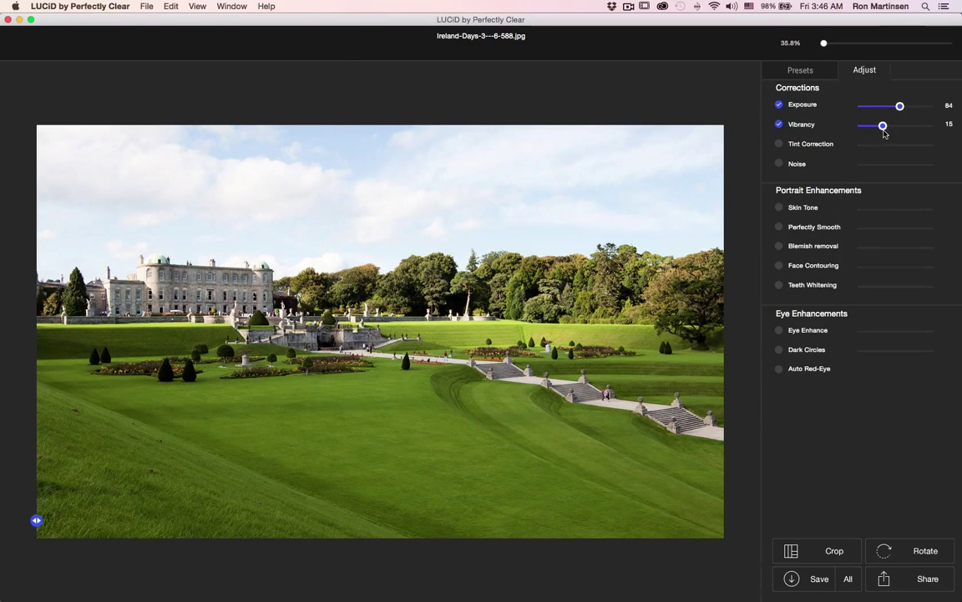
{"action": "left_click_drag", "start_coordinate": [883, 125], "coordinate": [893, 125]}
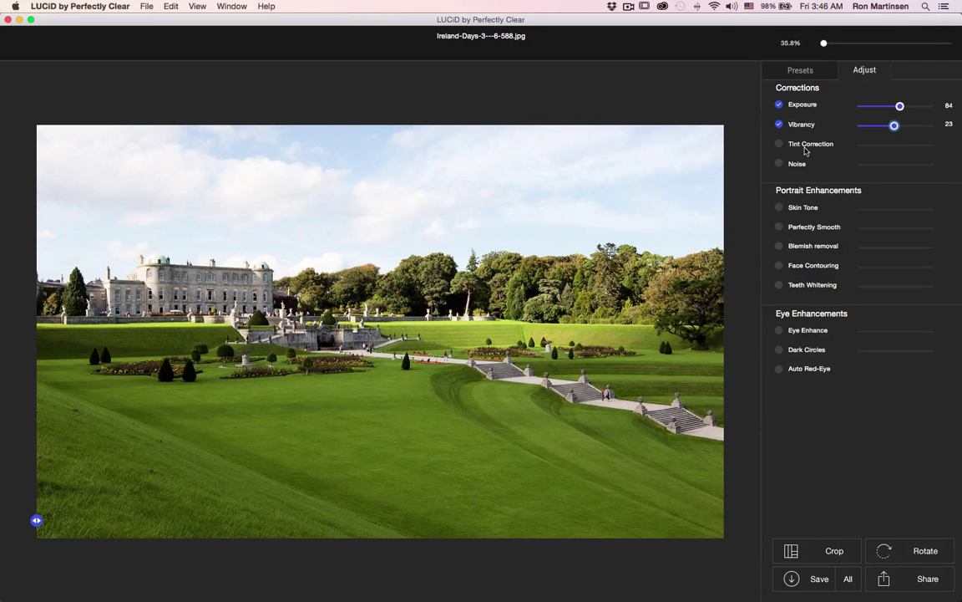
{"action": "left_click", "coordinate": [779, 145]}
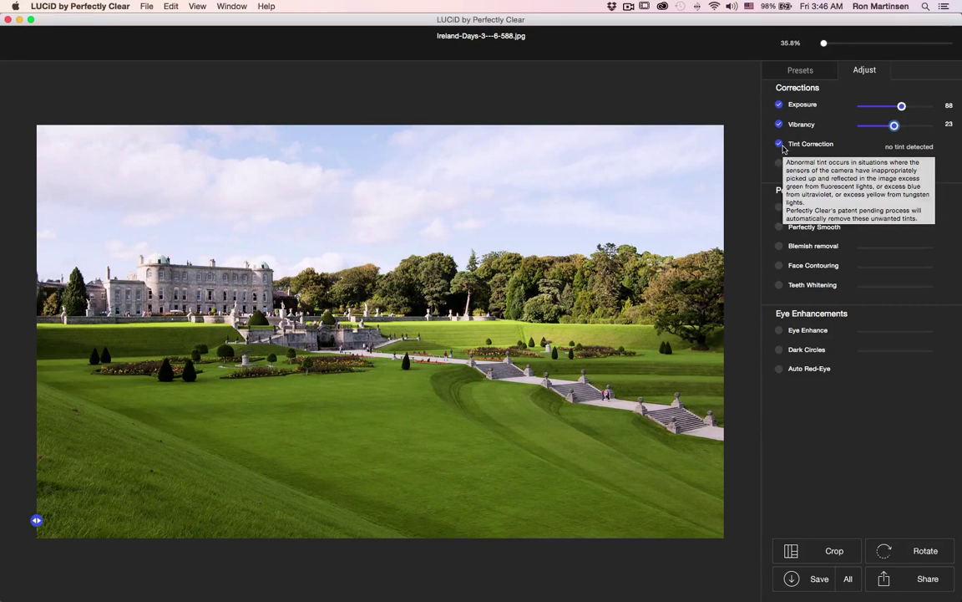
{"action": "left_click", "coordinate": [780, 145]}
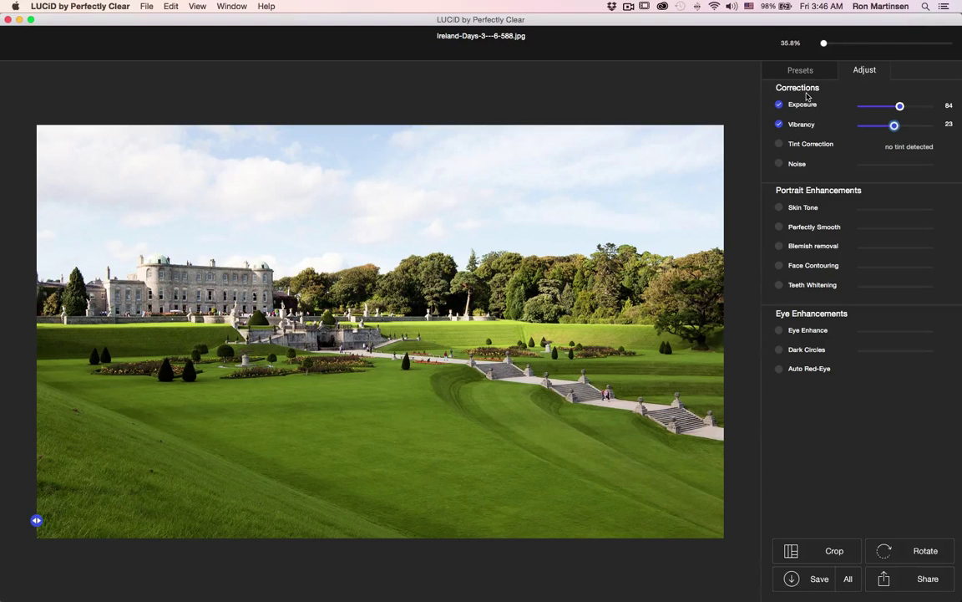
{"action": "left_click", "coordinate": [798, 72]}
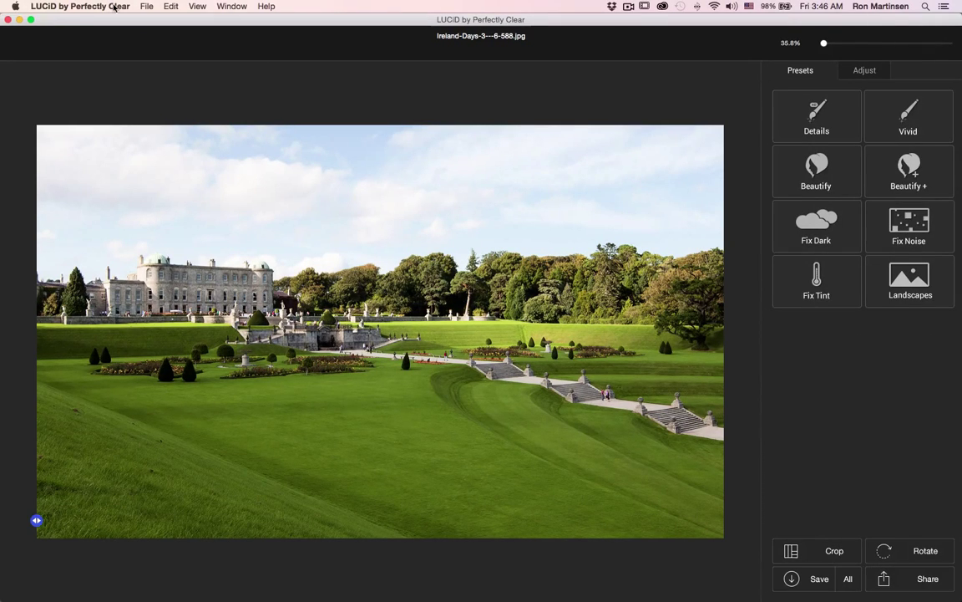
Step: Open Ireland-Day-2-64.jpg via File > Open and view the cathedral's uncorrected original
{"action": "left_click", "coordinate": [138, 9]}
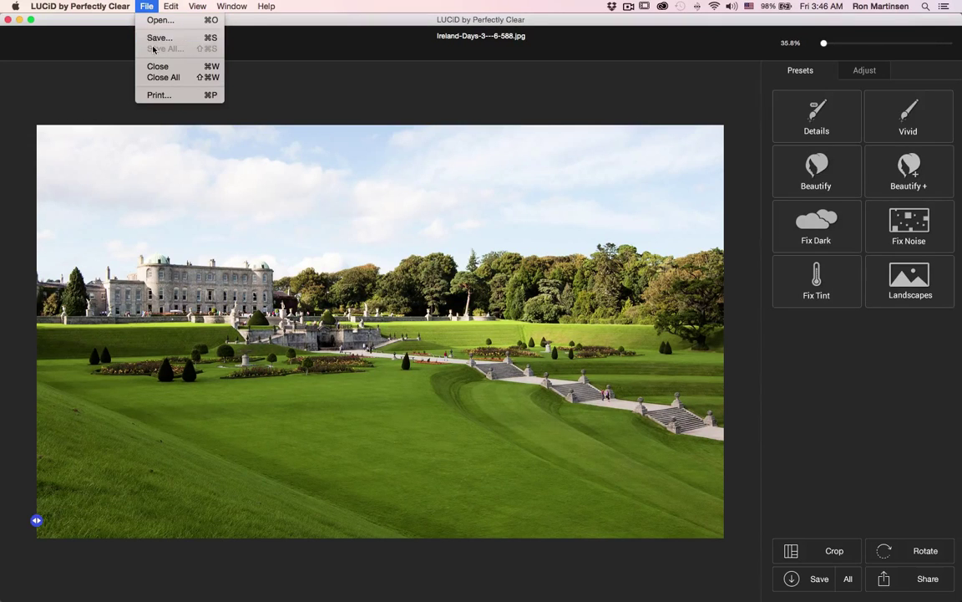
{"action": "left_click", "coordinate": [159, 21]}
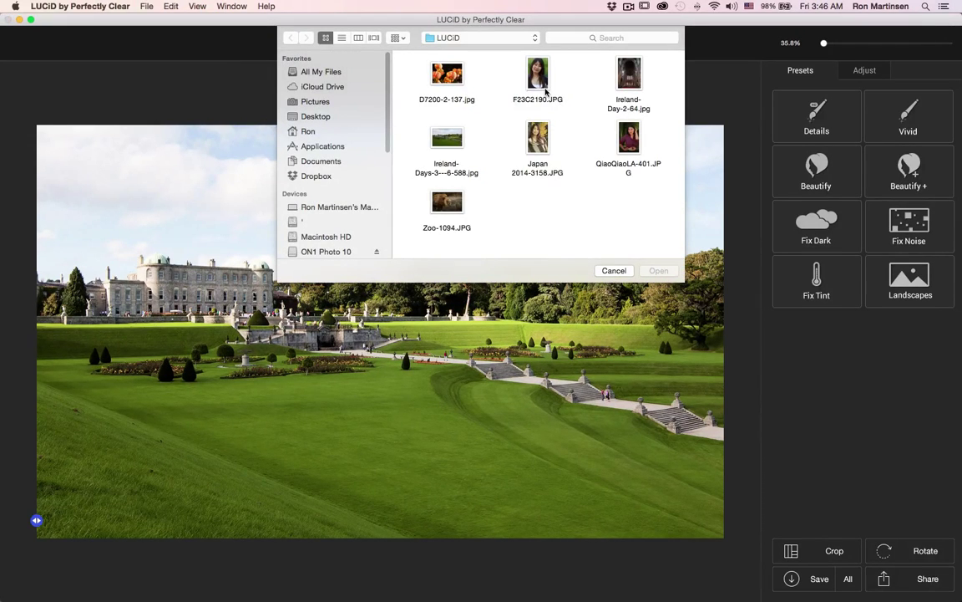
{"action": "left_click", "coordinate": [626, 90]}
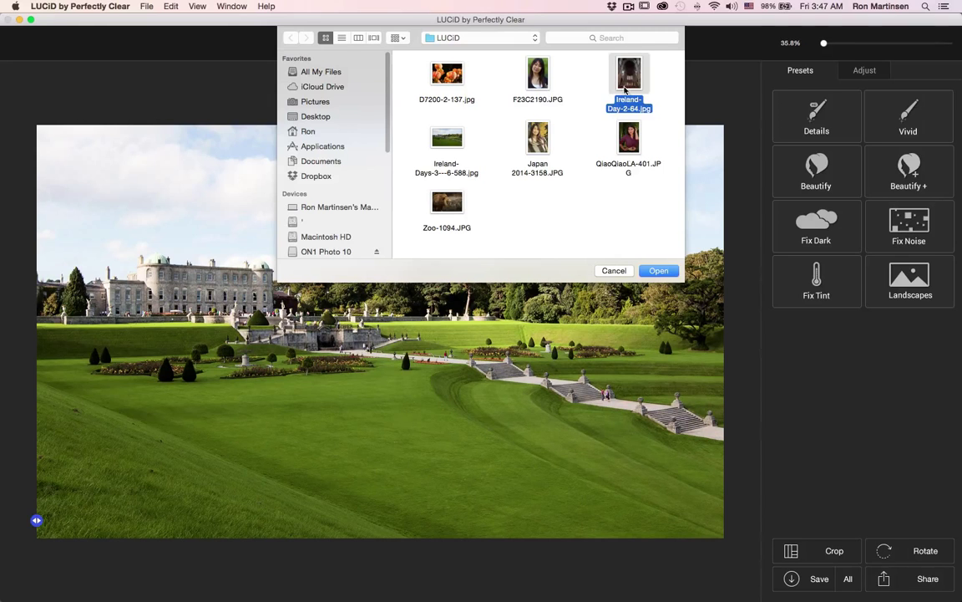
{"action": "left_click", "coordinate": [647, 272]}
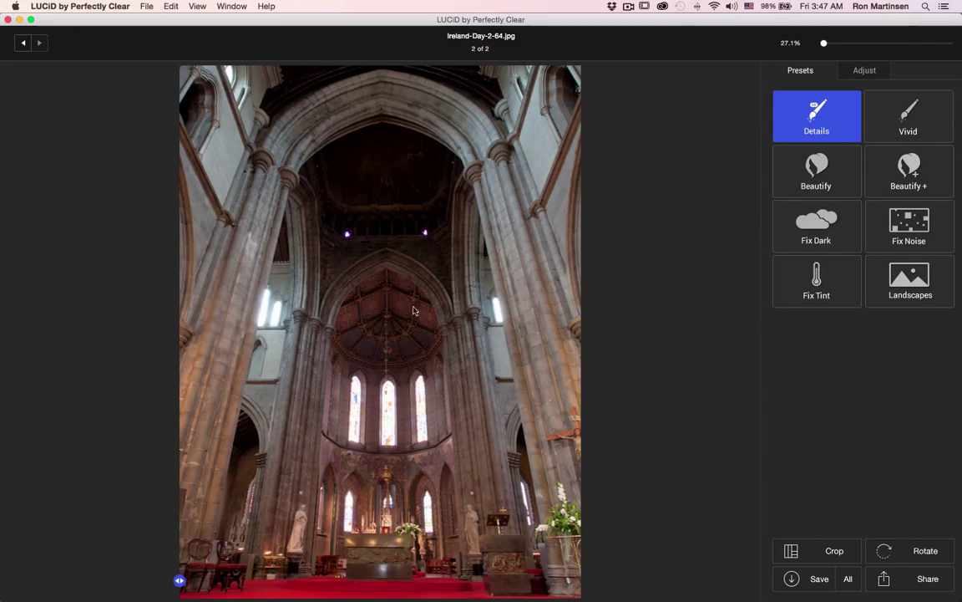
{"action": "left_click", "coordinate": [446, 207]}
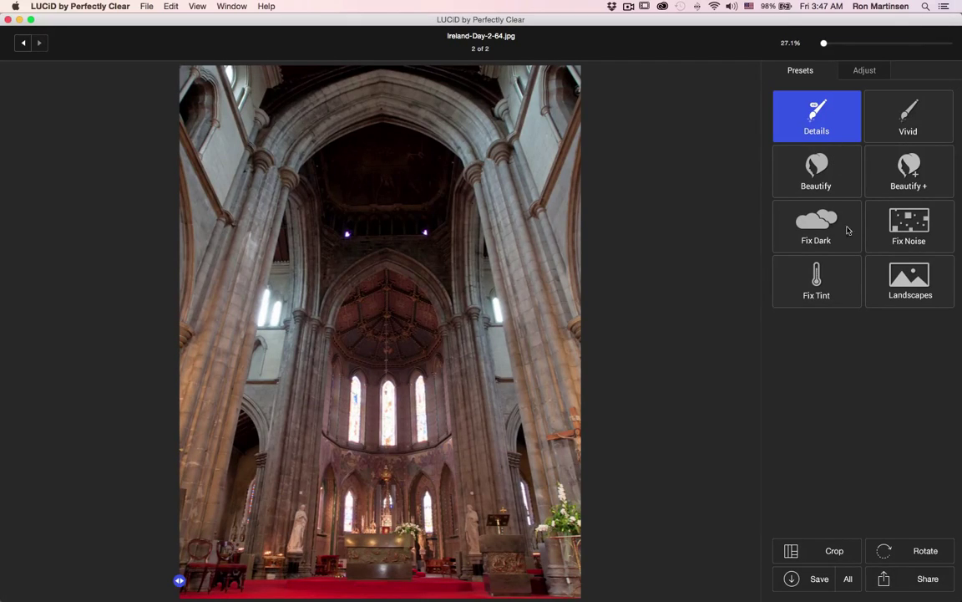
Step: Apply the Fix Dark preset to lighten the cathedral photo Ireland-Day-2-64.jpg
{"action": "left_click", "coordinate": [809, 242]}
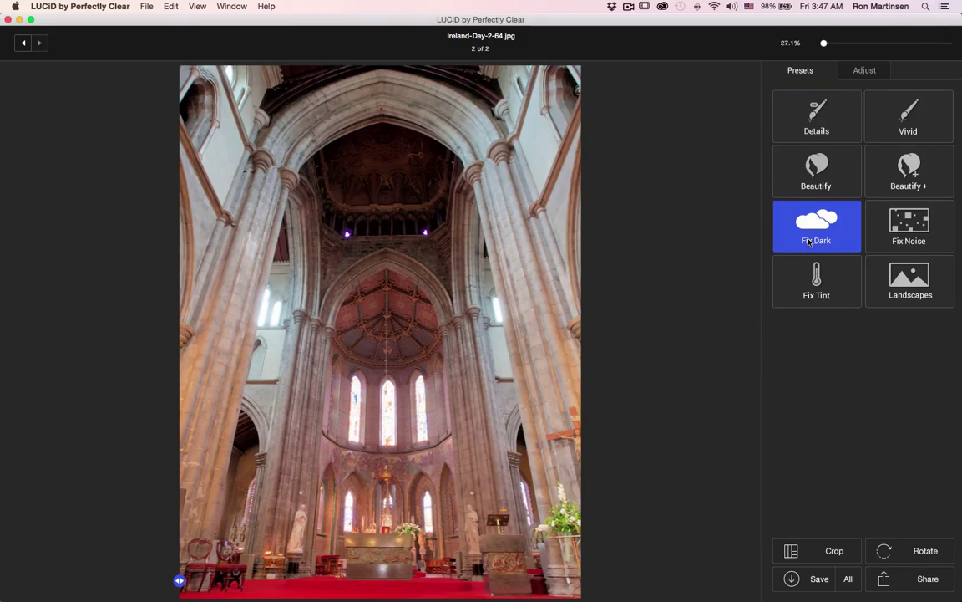
{"action": "left_click", "coordinate": [629, 6]}
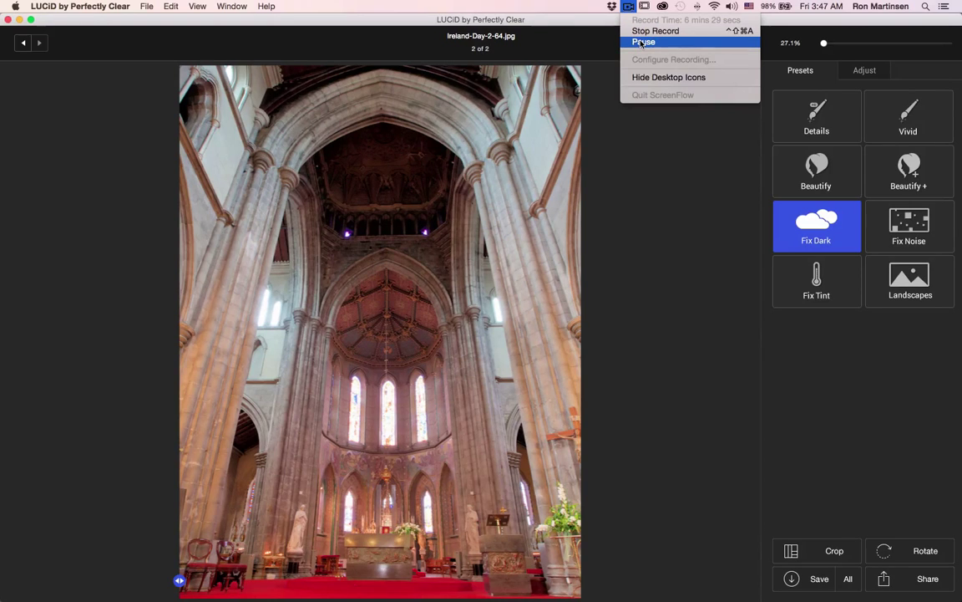
{"action": "left_click", "coordinate": [643, 42]}
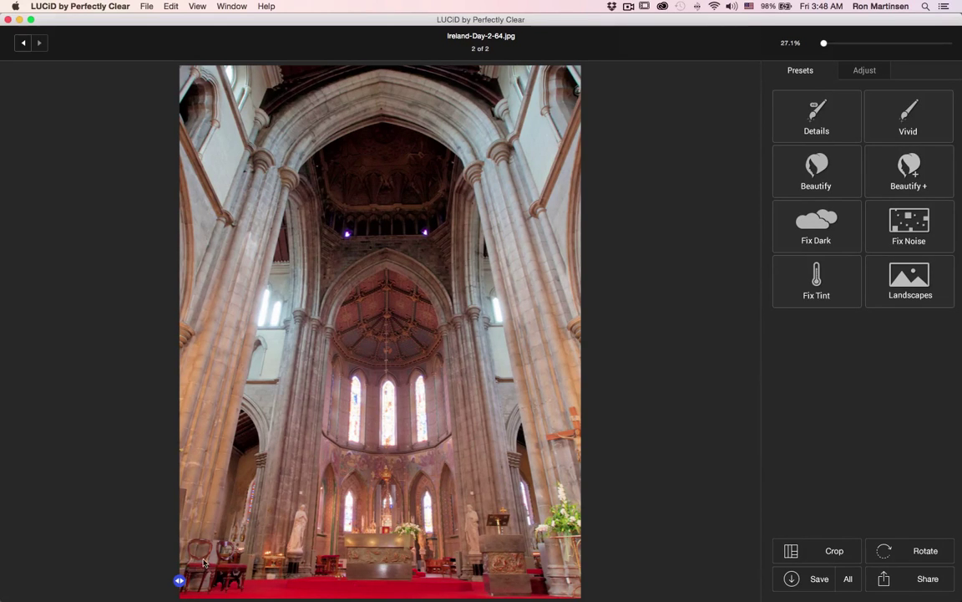
Step: Compare cathedral before/after with the divider, then view its Adjust values (Exposure 119, Vibrancy 1)
{"action": "left_click_drag", "start_coordinate": [181, 587], "coordinate": [410, 558]}
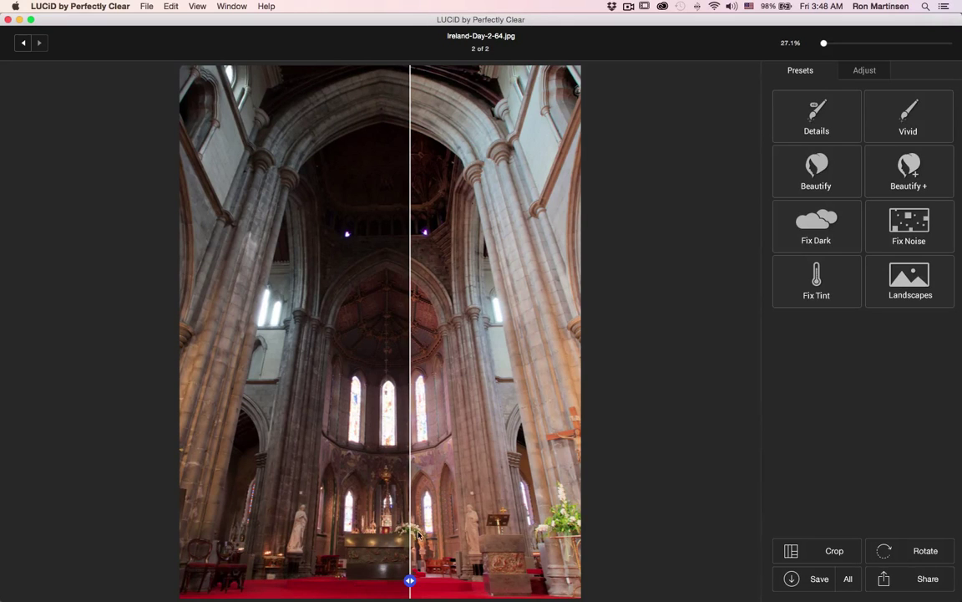
{"action": "left_click_drag", "start_coordinate": [369, 528], "coordinate": [402, 567]}
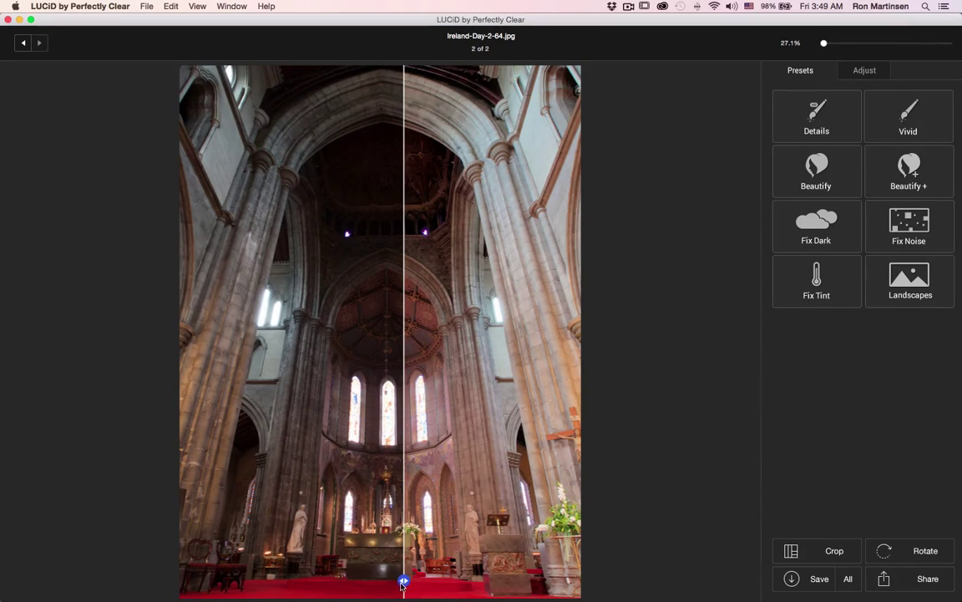
{"action": "left_click_drag", "start_coordinate": [404, 579], "coordinate": [277, 569]}
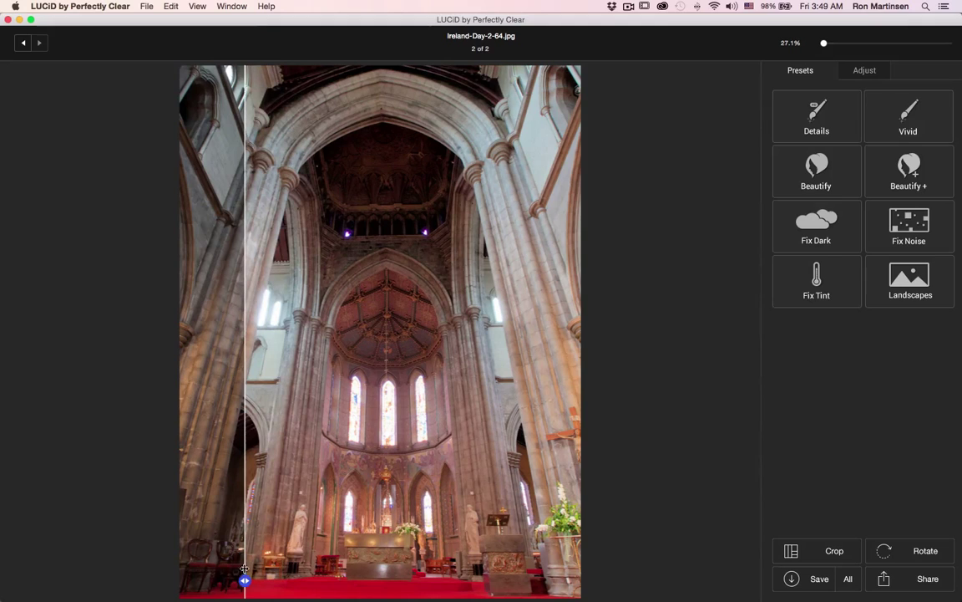
{"action": "left_click", "coordinate": [864, 70]}
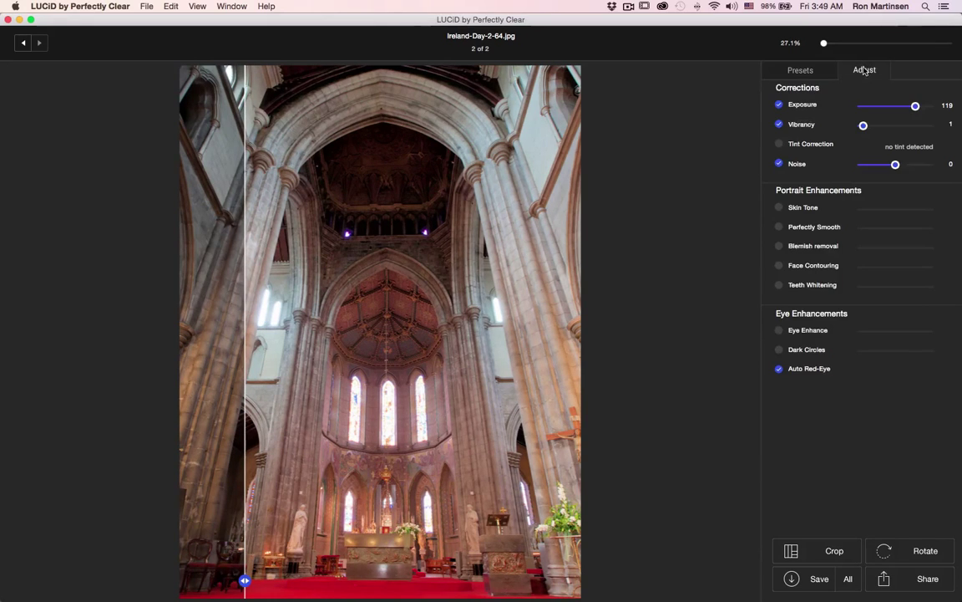
Step: Close all images with File > Close All and open Japan 2014-3158.JPG from the drop zone
{"action": "left_click", "coordinate": [798, 72]}
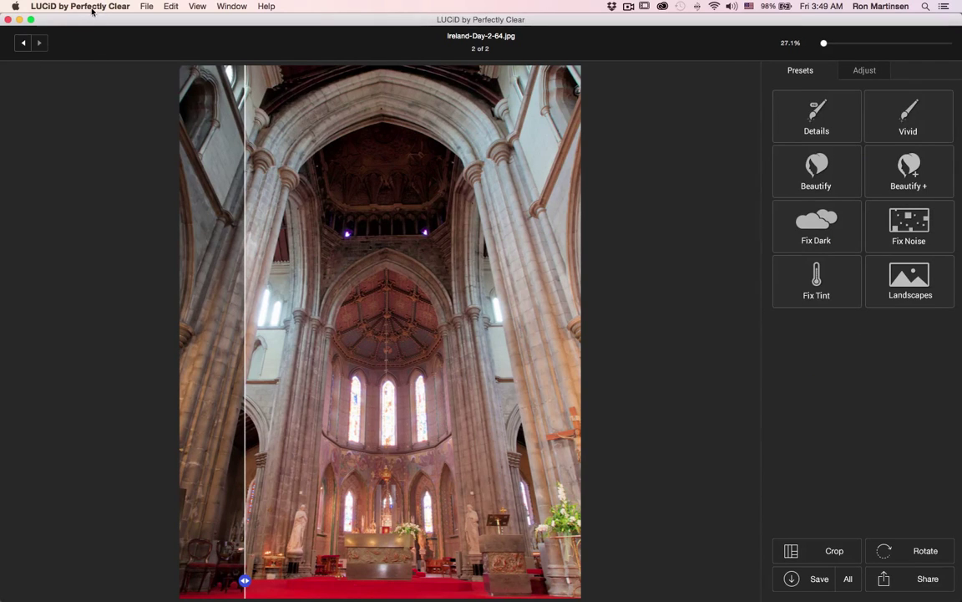
{"action": "left_click", "coordinate": [151, 7]}
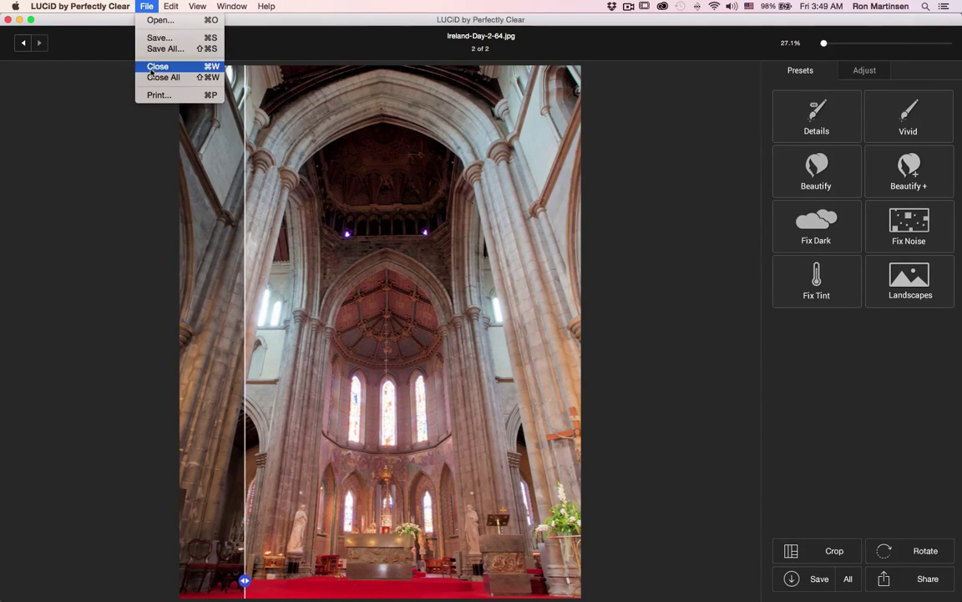
{"action": "left_click", "coordinate": [159, 77]}
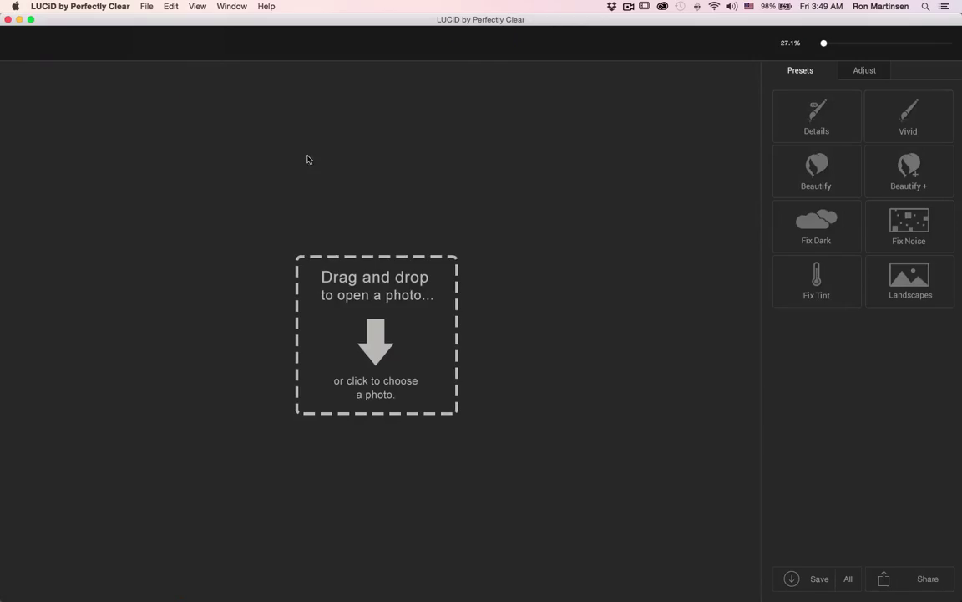
{"action": "left_click", "coordinate": [374, 369]}
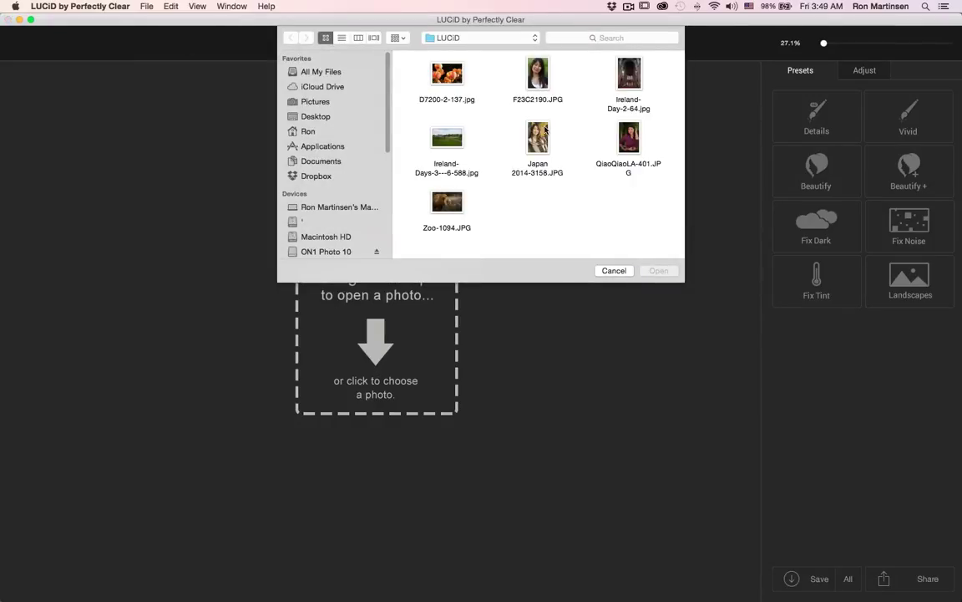
{"action": "left_click", "coordinate": [535, 143]}
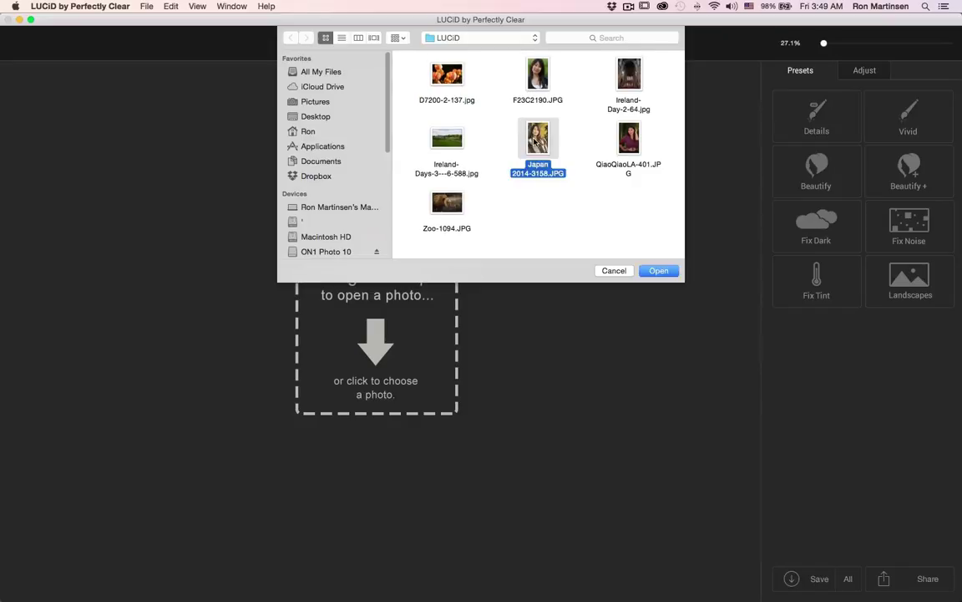
{"action": "left_click", "coordinate": [659, 272]}
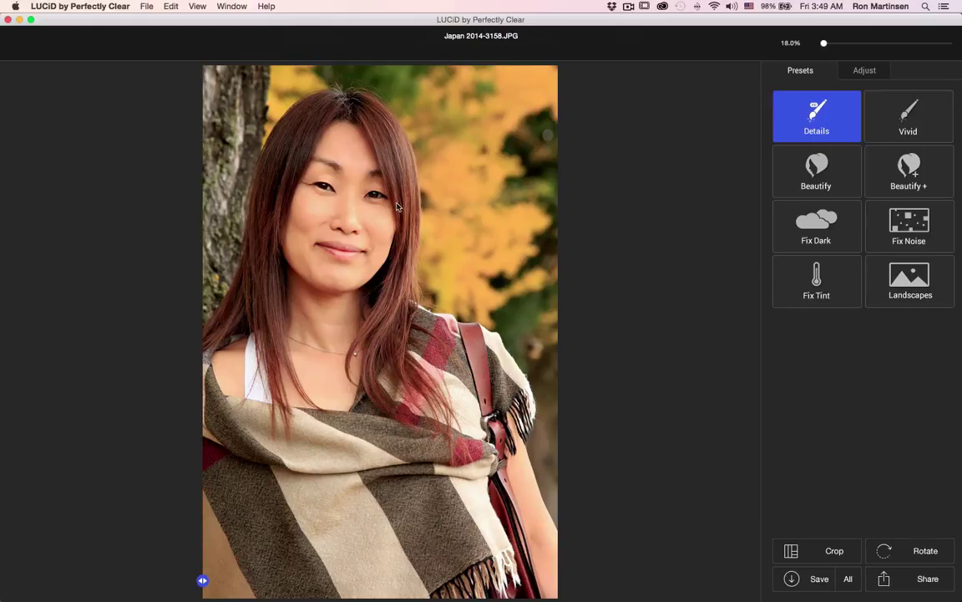
Step: Apply the Details preset to Japan 2014-3158.JPG and compare it with the original using the split divider
{"action": "left_click", "coordinate": [802, 110]}
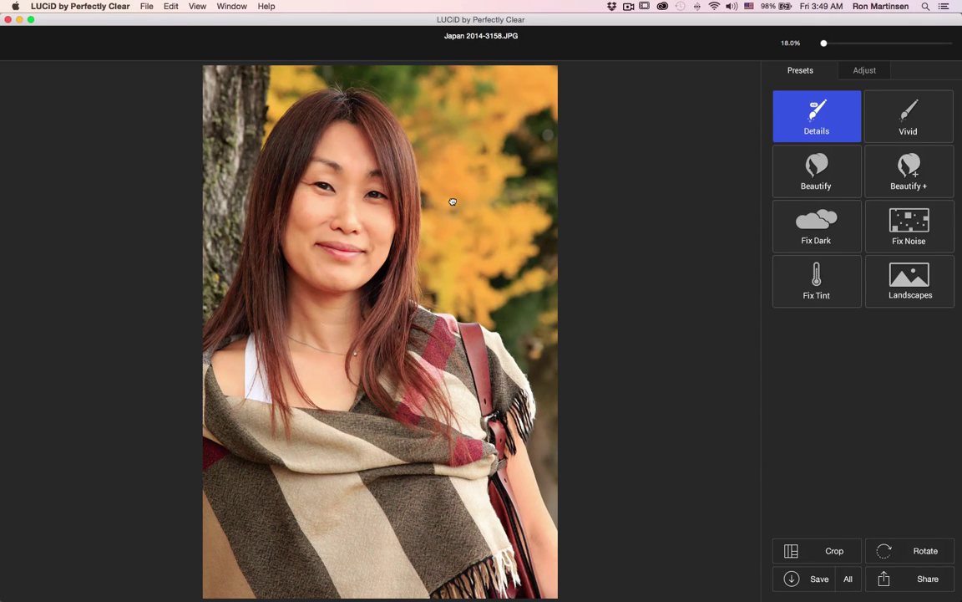
{"action": "mouse_move", "coordinate": [452, 202]}
{"action": "left_mouse_down"}
{"action": "mouse_move", "coordinate": [407, 179]}
{"action": "mouse_move", "coordinate": [368, 208]}
{"action": "mouse_move", "coordinate": [410, 235]}
{"action": "left_mouse_up"}
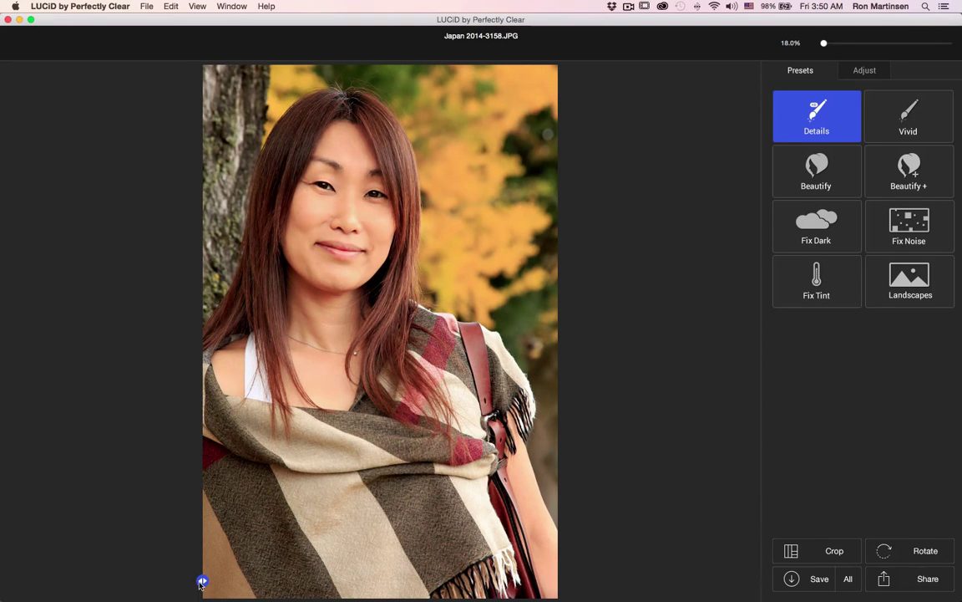
{"action": "left_click_drag", "start_coordinate": [202, 579], "coordinate": [392, 580]}
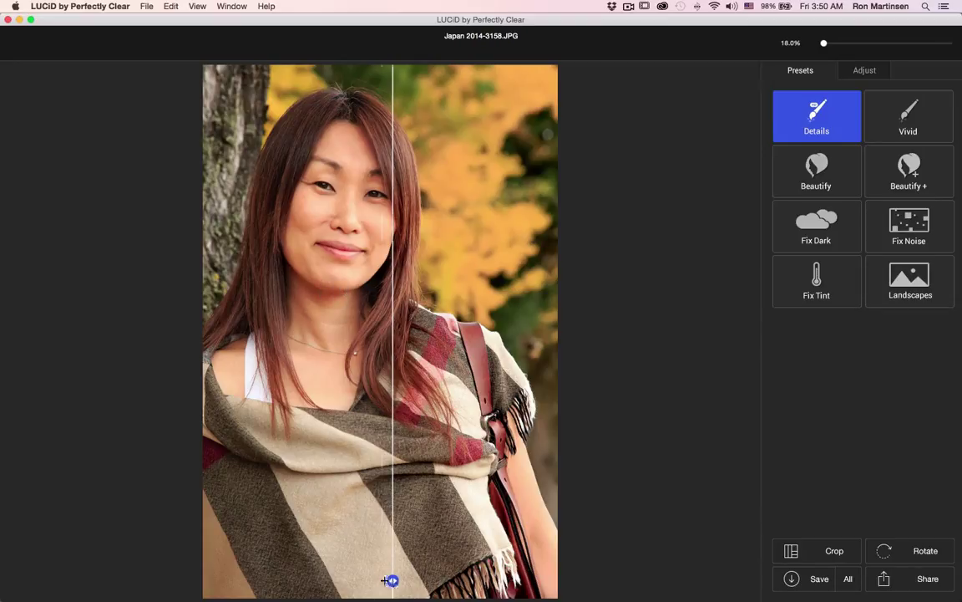
{"action": "left_click_drag", "start_coordinate": [393, 579], "coordinate": [230, 565]}
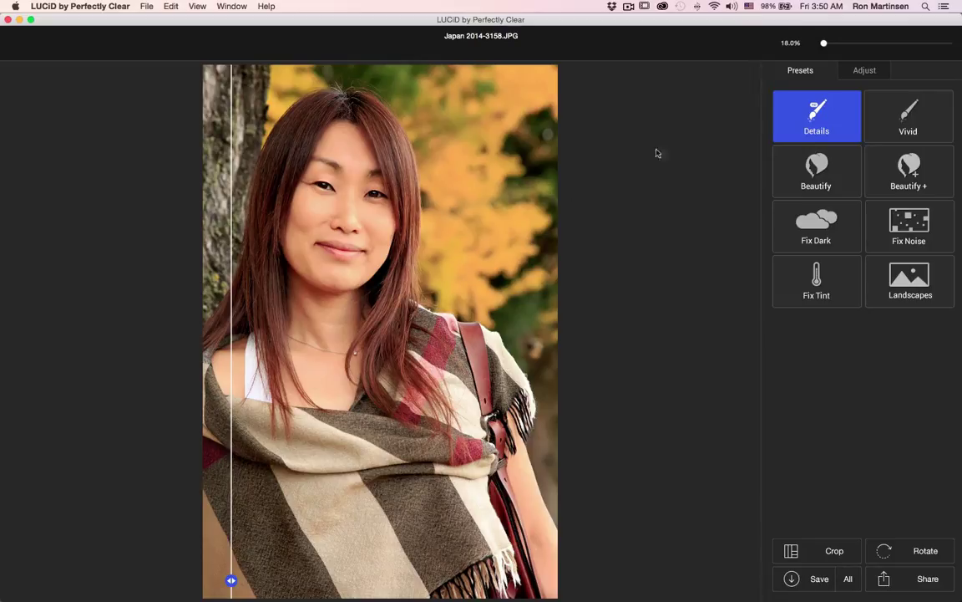
Step: Apply Beautify to the autumn portrait and compare Skin Tone on and off at strength 71
{"action": "left_click", "coordinate": [813, 171]}
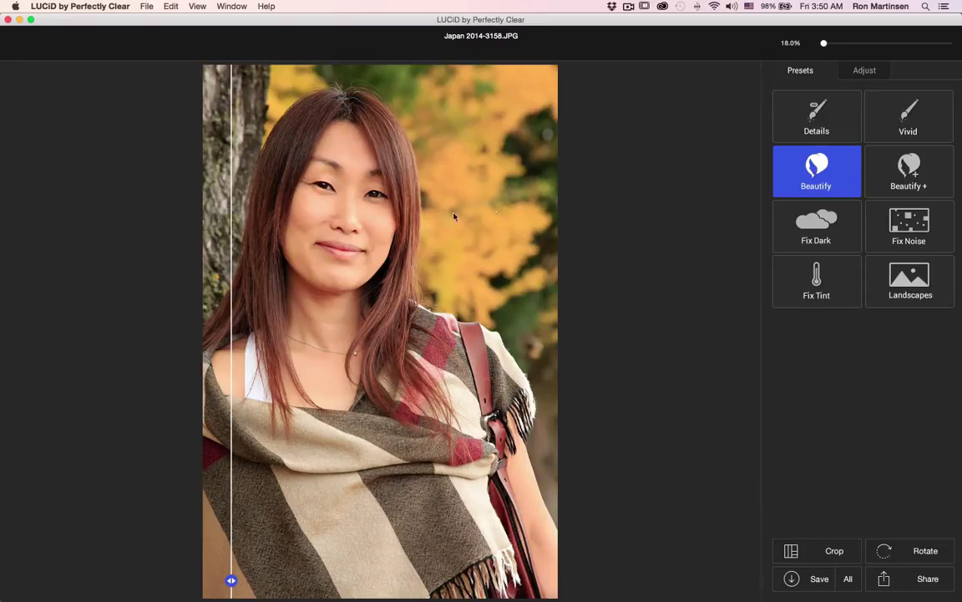
{"action": "left_click", "coordinate": [865, 72]}
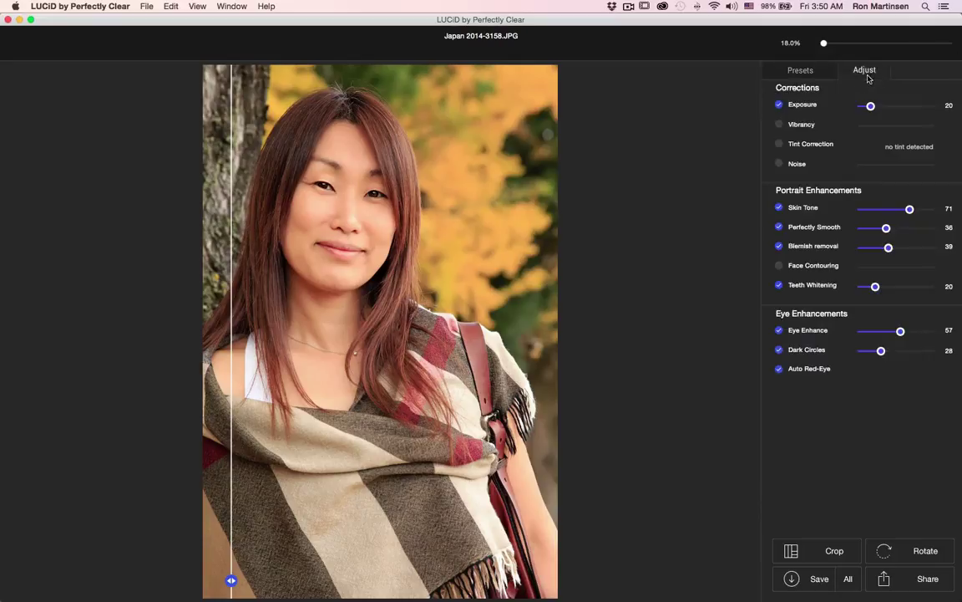
{"action": "left_click", "coordinate": [779, 208]}
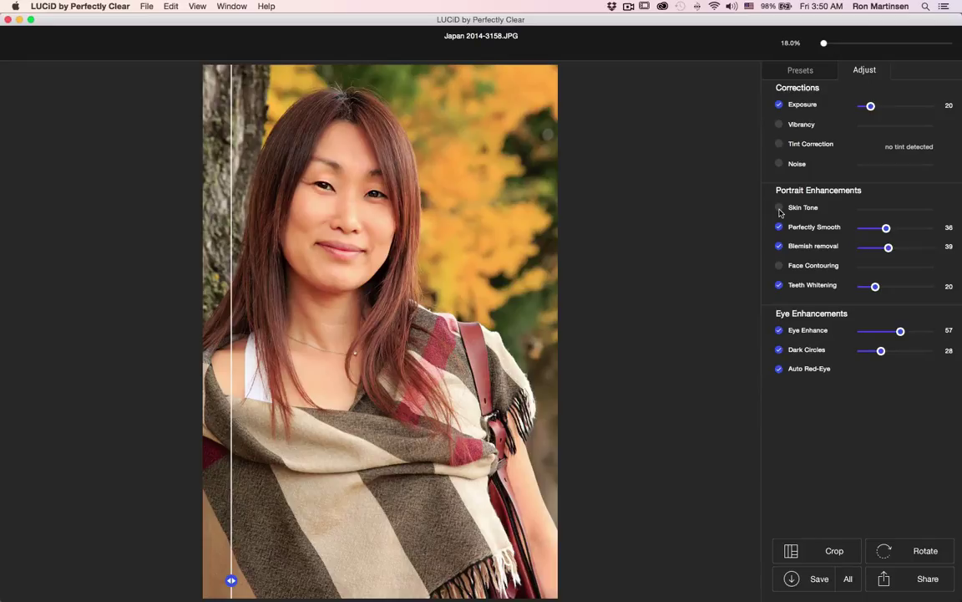
{"action": "left_click", "coordinate": [780, 208]}
{"action": "mouse_move", "coordinate": [911, 212]}
{"action": "left_mouse_down"}
{"action": "mouse_move", "coordinate": [880, 210]}
{"action": "mouse_move", "coordinate": [922, 215]}
{"action": "mouse_move", "coordinate": [912, 215]}
{"action": "left_mouse_up"}
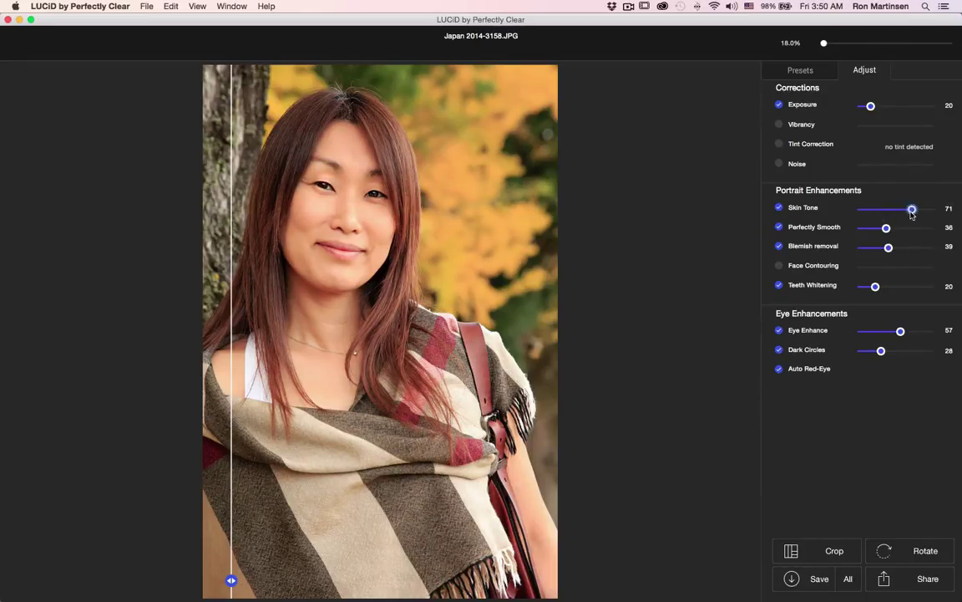
{"action": "left_click", "coordinate": [779, 208]}
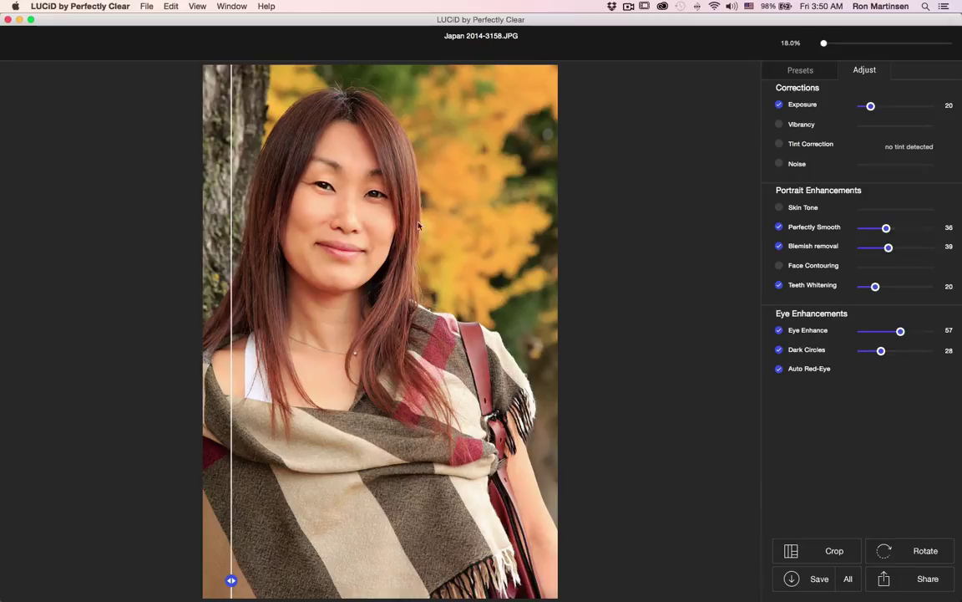
Step: Switch to Beautify+ and compare Face Contouring, Eye Enhance and Dark Circles (63) on and off
{"action": "left_click", "coordinate": [799, 70]}
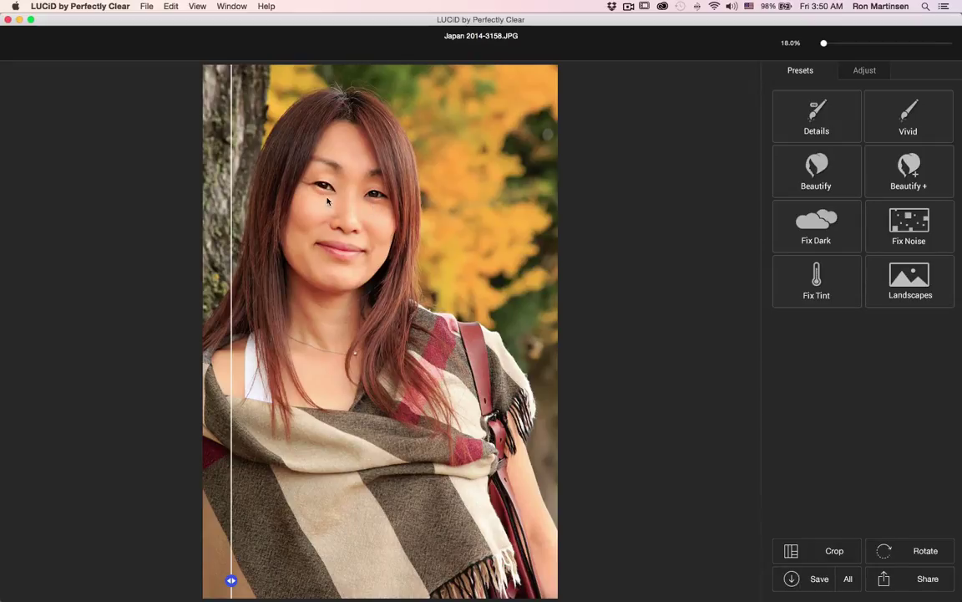
{"action": "left_click", "coordinate": [892, 185]}
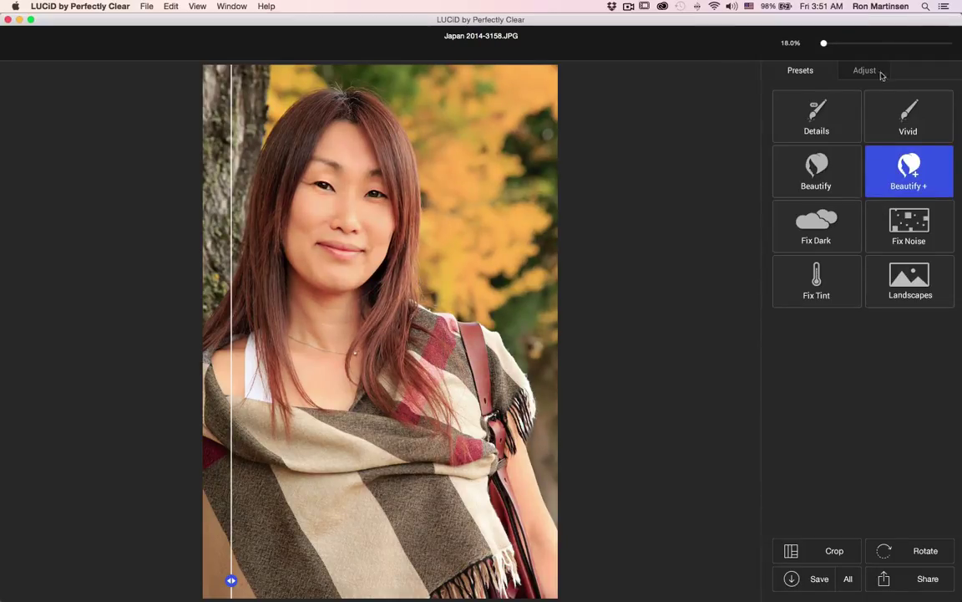
{"action": "left_click", "coordinate": [855, 75]}
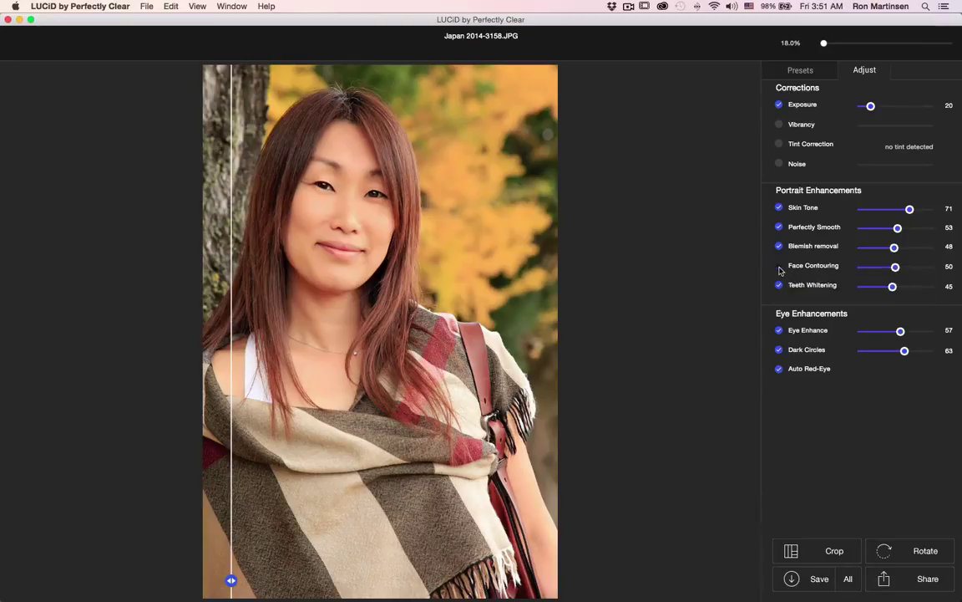
{"action": "left_click", "coordinate": [779, 267]}
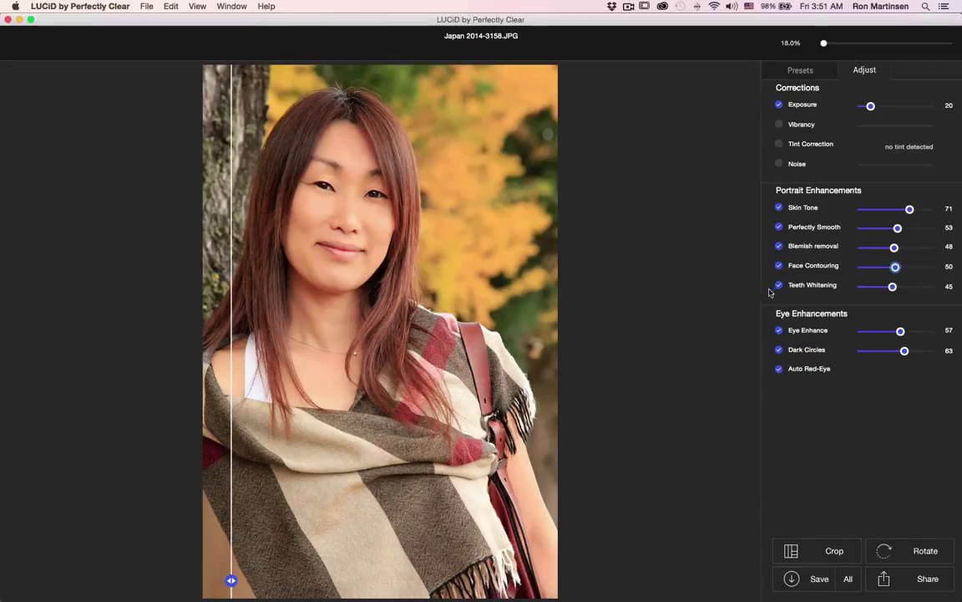
{"action": "left_click", "coordinate": [780, 332]}
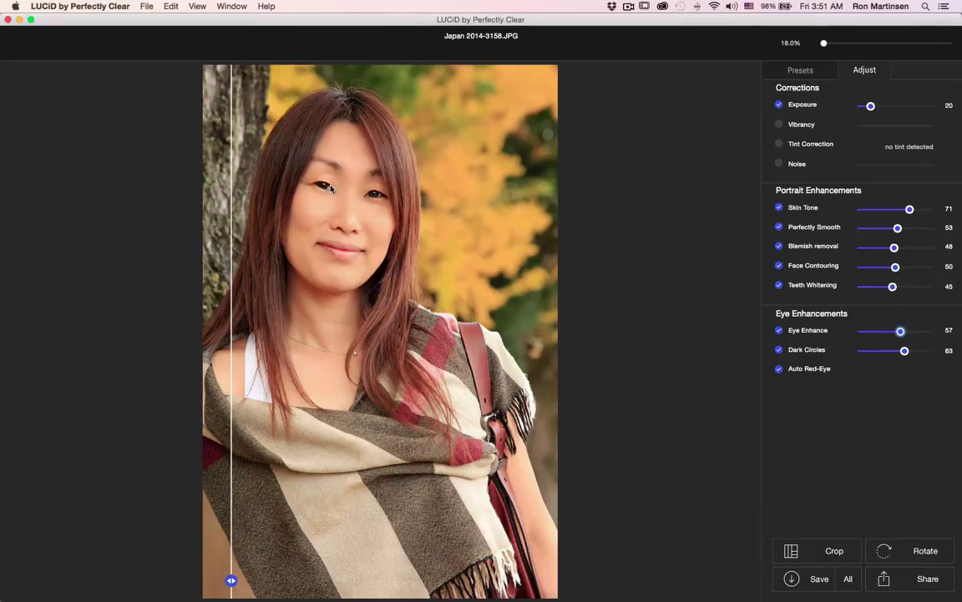
{"action": "left_click", "coordinate": [781, 332]}
{"action": "left_click", "coordinate": [778, 351]}
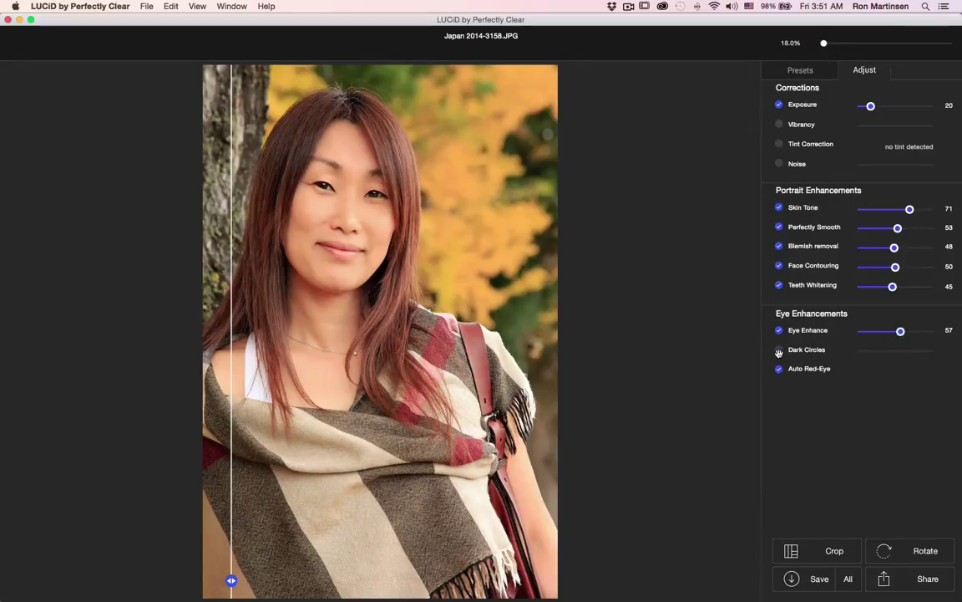
{"action": "left_click", "coordinate": [779, 351]}
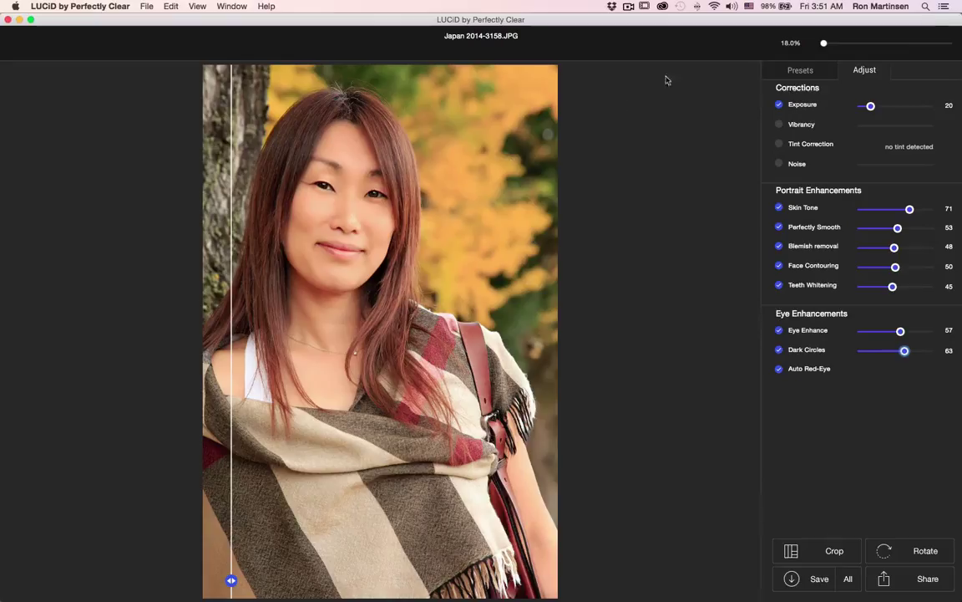
{"action": "left_click", "coordinate": [801, 70]}
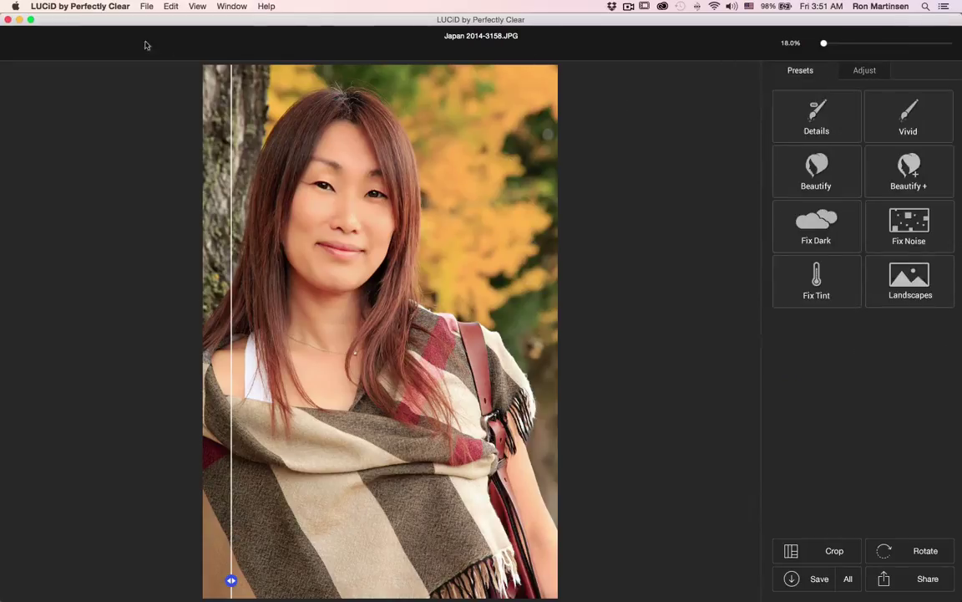
Step: Close the autumn portrait via File > Close and open F23C2190.JPG from the drop zone
{"action": "left_click", "coordinate": [147, 7]}
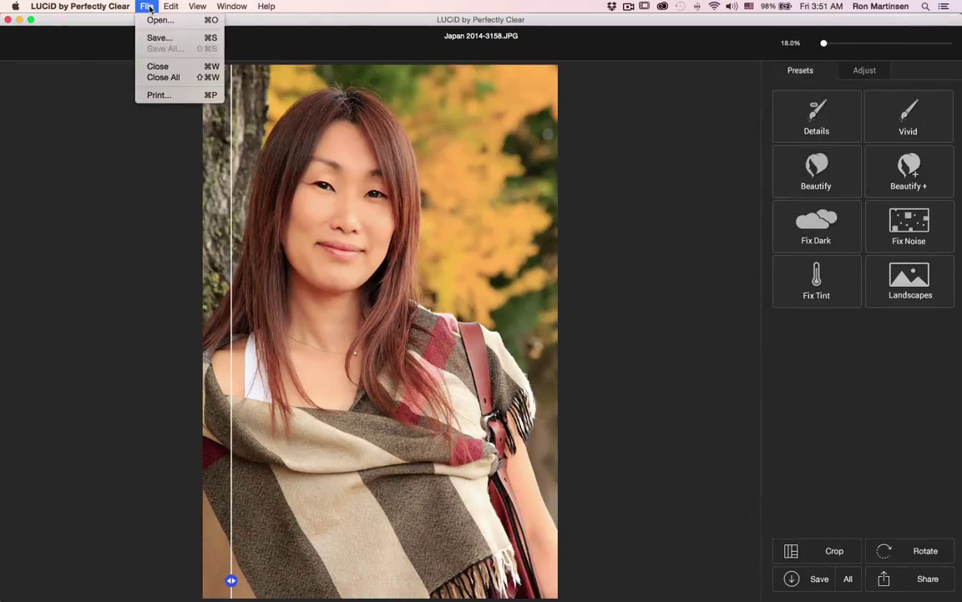
{"action": "left_click", "coordinate": [150, 66]}
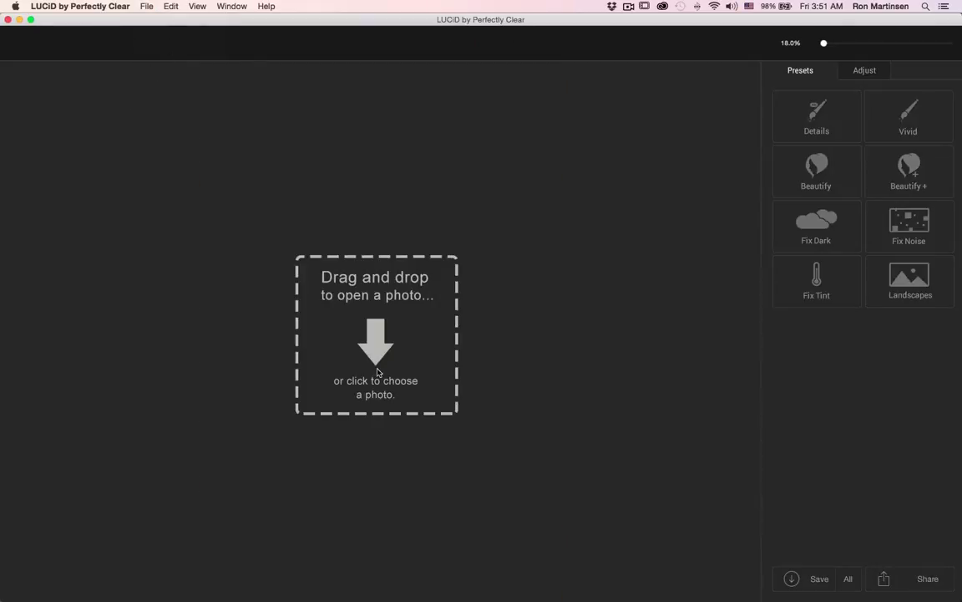
{"action": "left_click", "coordinate": [377, 371]}
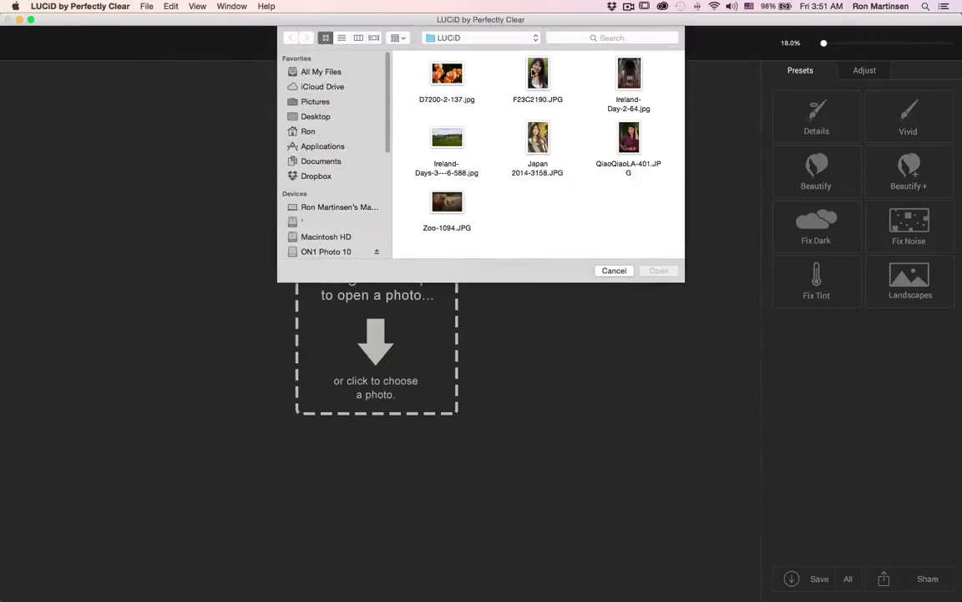
{"action": "left_click", "coordinate": [536, 75]}
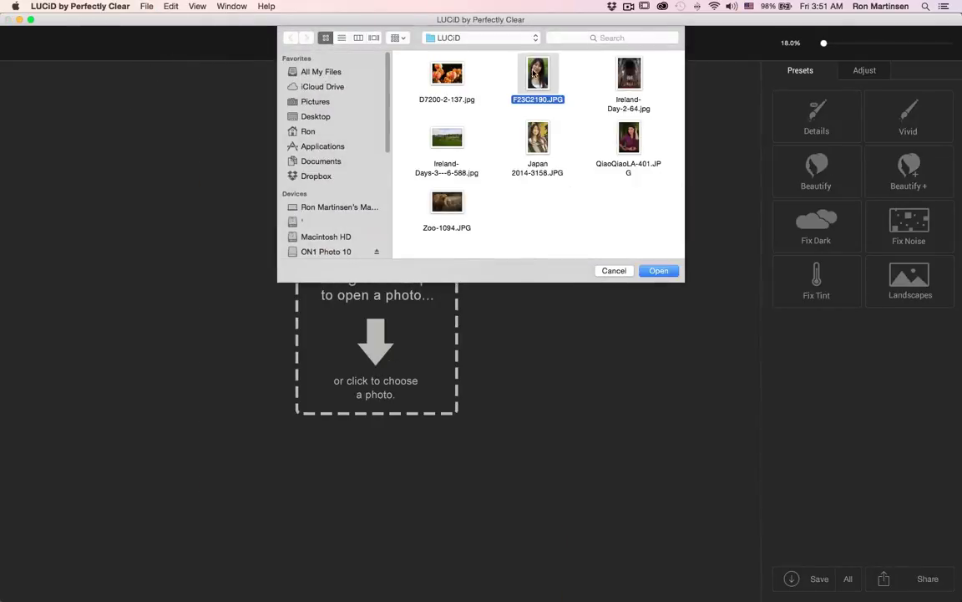
{"action": "left_click", "coordinate": [658, 271]}
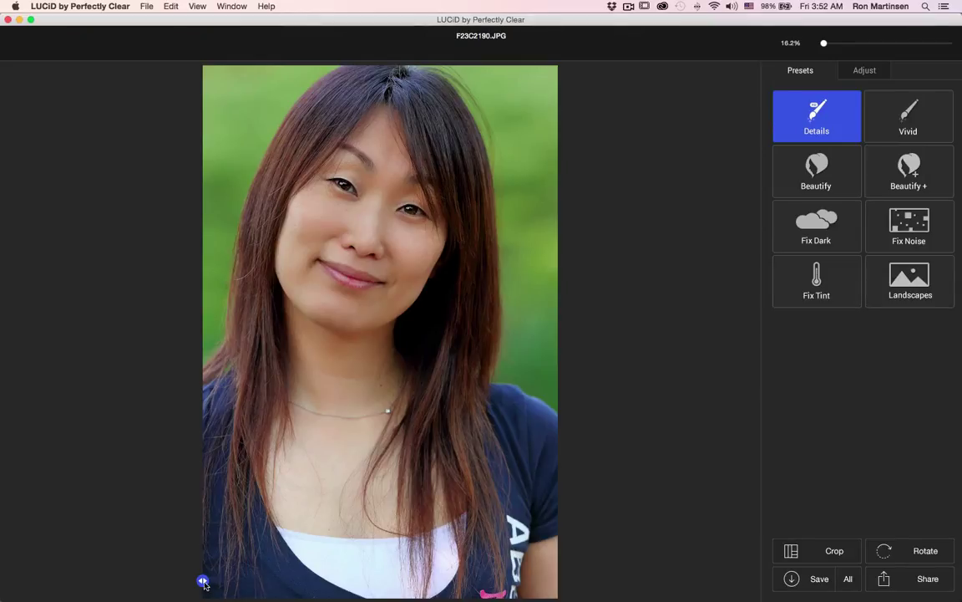
Step: Slide the before/after divider across F23C2190.JPG, ending near the left edge
{"action": "left_click_drag", "start_coordinate": [203, 581], "coordinate": [477, 532]}
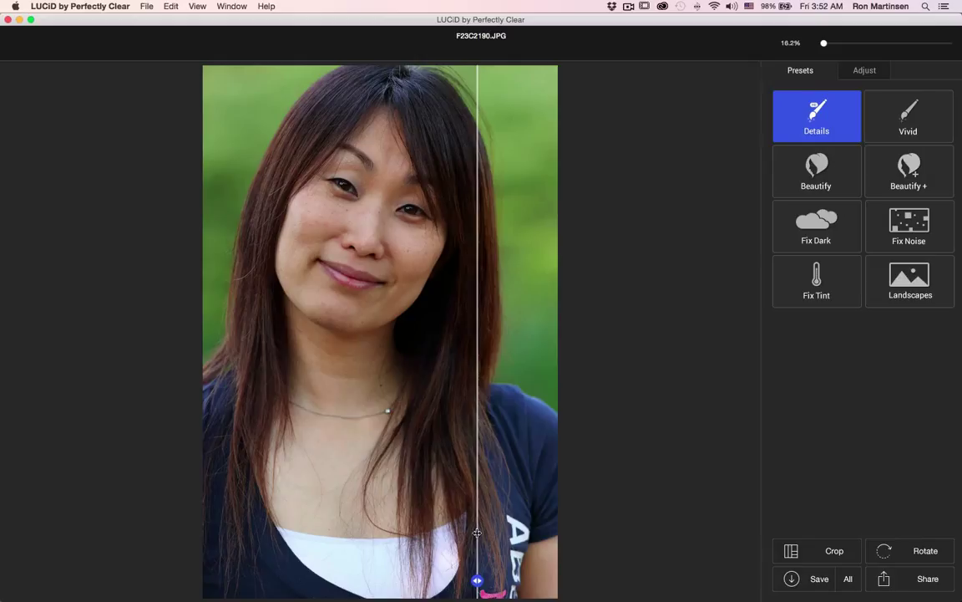
{"action": "left_click_drag", "start_coordinate": [478, 533], "coordinate": [488, 528]}
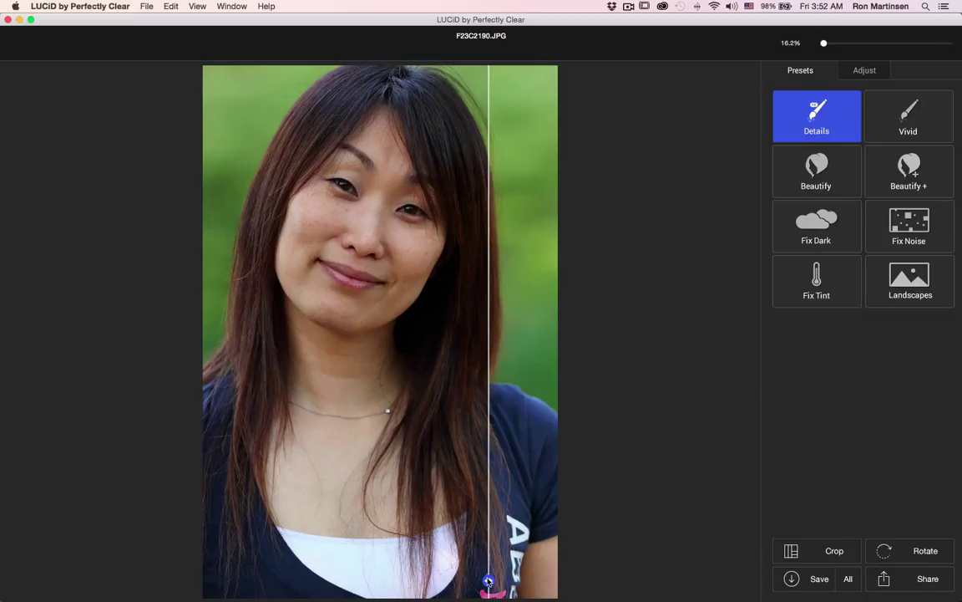
{"action": "left_click_drag", "start_coordinate": [488, 580], "coordinate": [185, 560]}
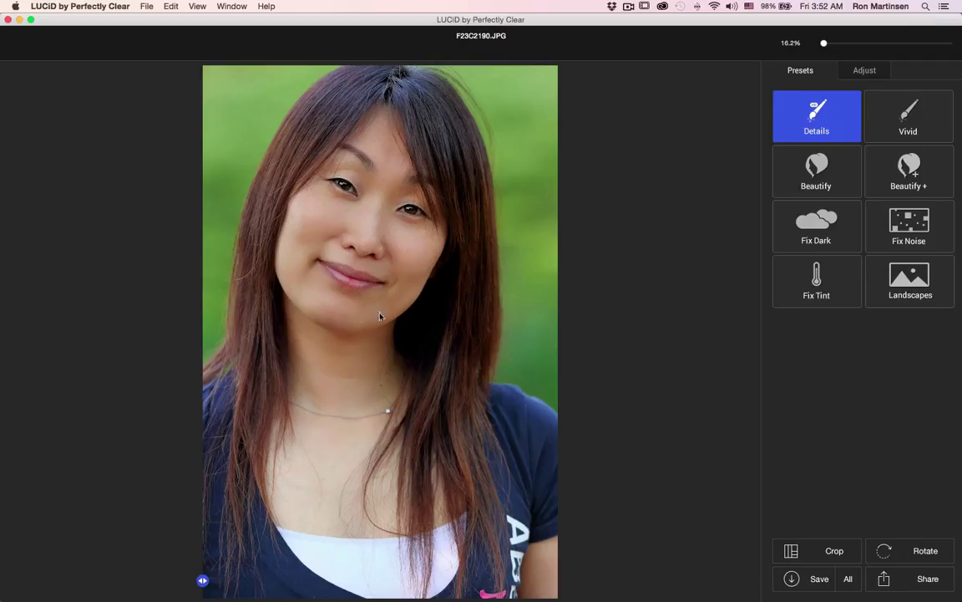
Step: Apply Beautify +, then compare Face Contouring and Eye Enhance off and on in Adjust
{"action": "left_click", "coordinate": [834, 173]}
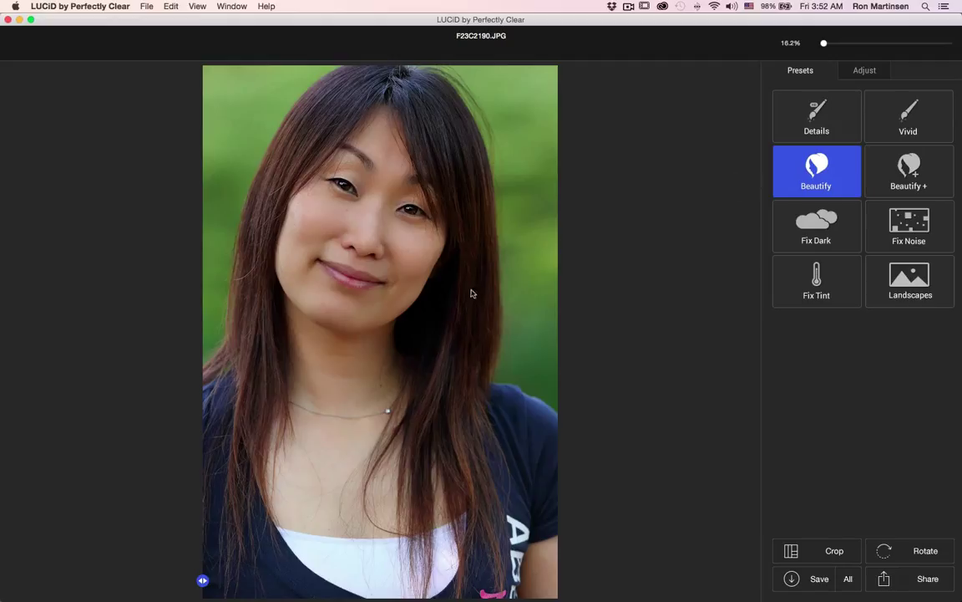
{"action": "left_click", "coordinate": [915, 184]}
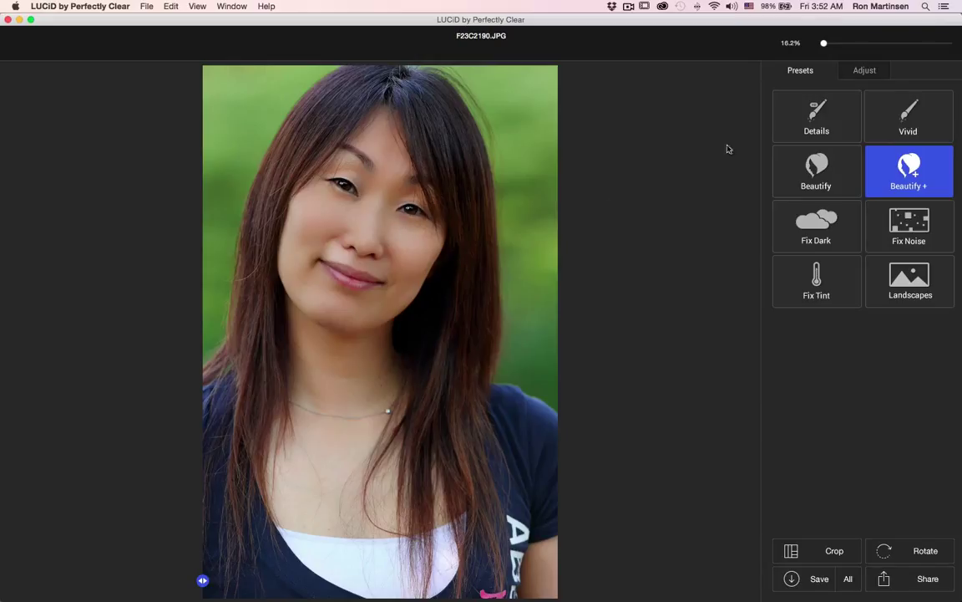
{"action": "left_click", "coordinate": [869, 71]}
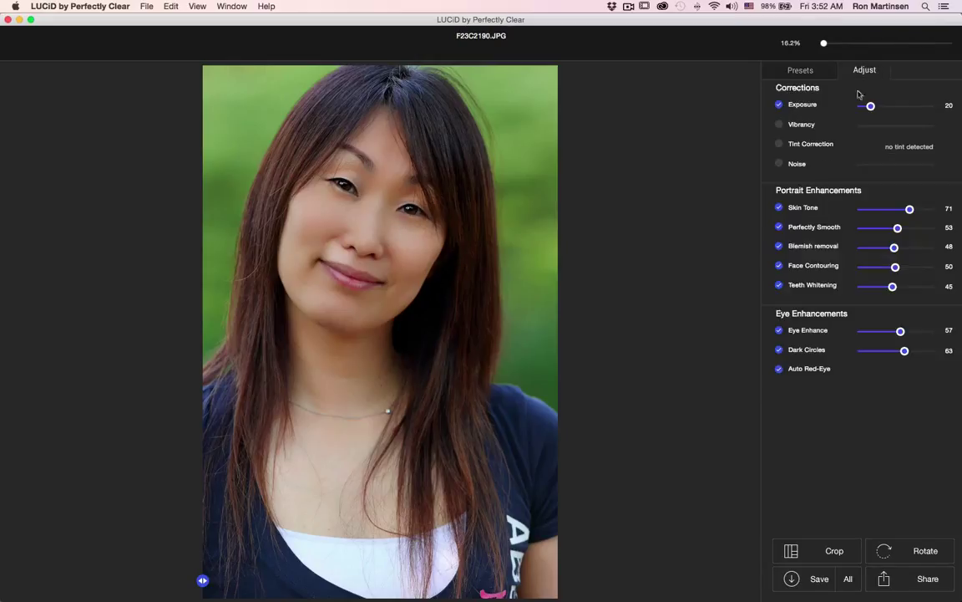
{"action": "left_click", "coordinate": [779, 267]}
{"action": "left_click", "coordinate": [780, 266]}
{"action": "left_click", "coordinate": [780, 333]}
{"action": "left_click", "coordinate": [780, 333]}
Step: Close F23C2190.JPG and open QiaoQiaoLA-401.JPG through File > Open
{"action": "left_click", "coordinate": [144, 6]}
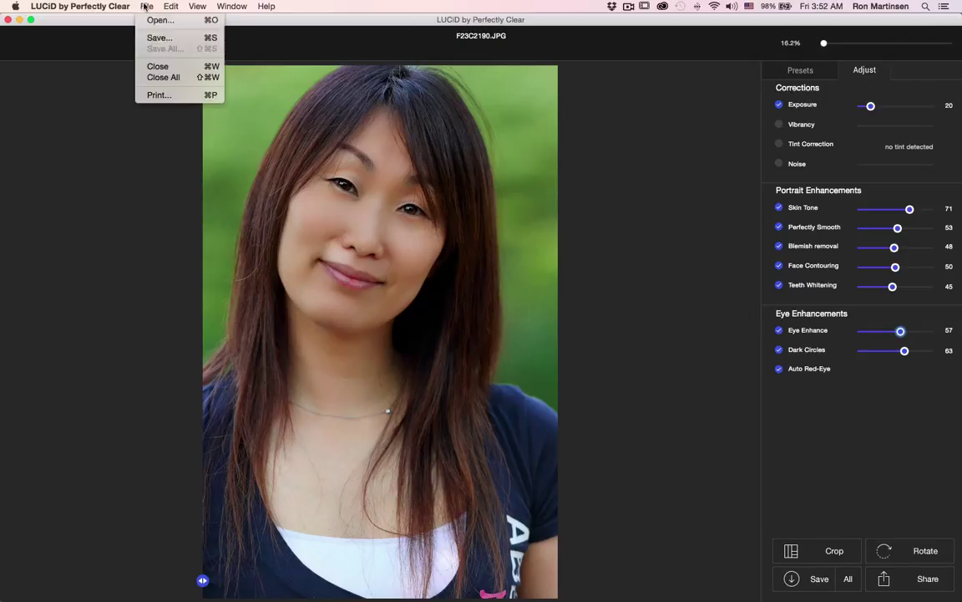
{"action": "left_click", "coordinate": [149, 66]}
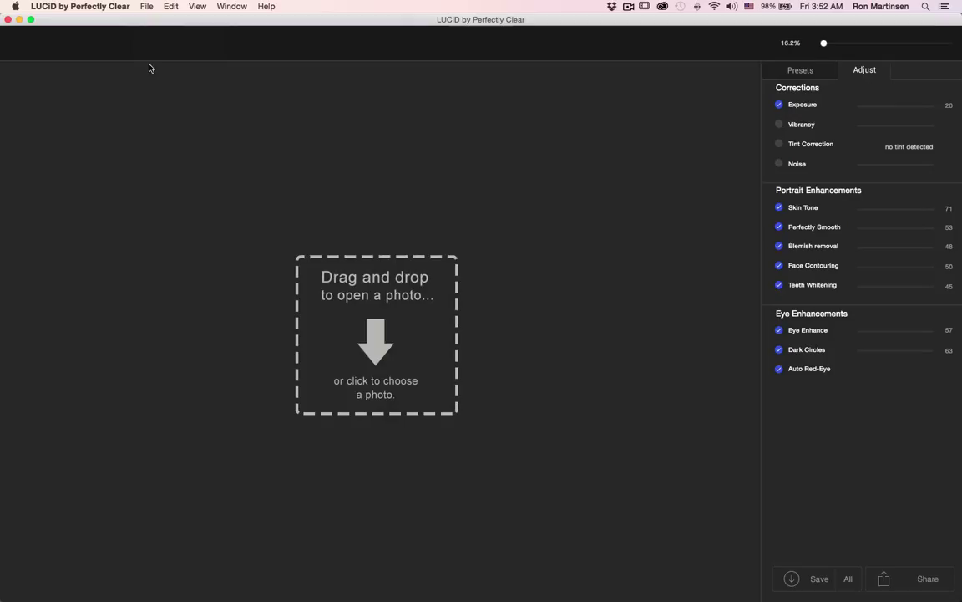
{"action": "left_click", "coordinate": [149, 6]}
{"action": "left_click", "coordinate": [149, 20]}
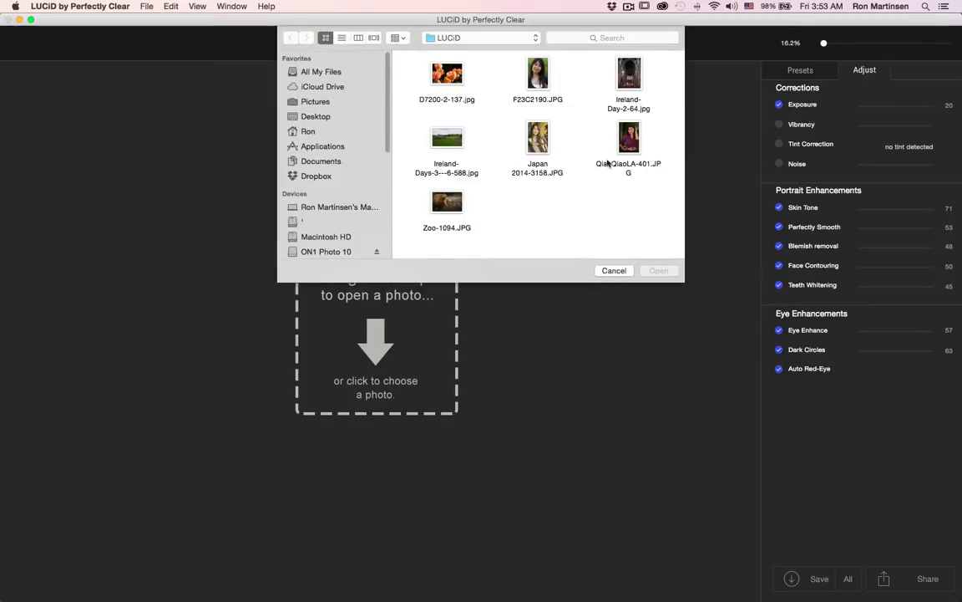
{"action": "left_click", "coordinate": [631, 142]}
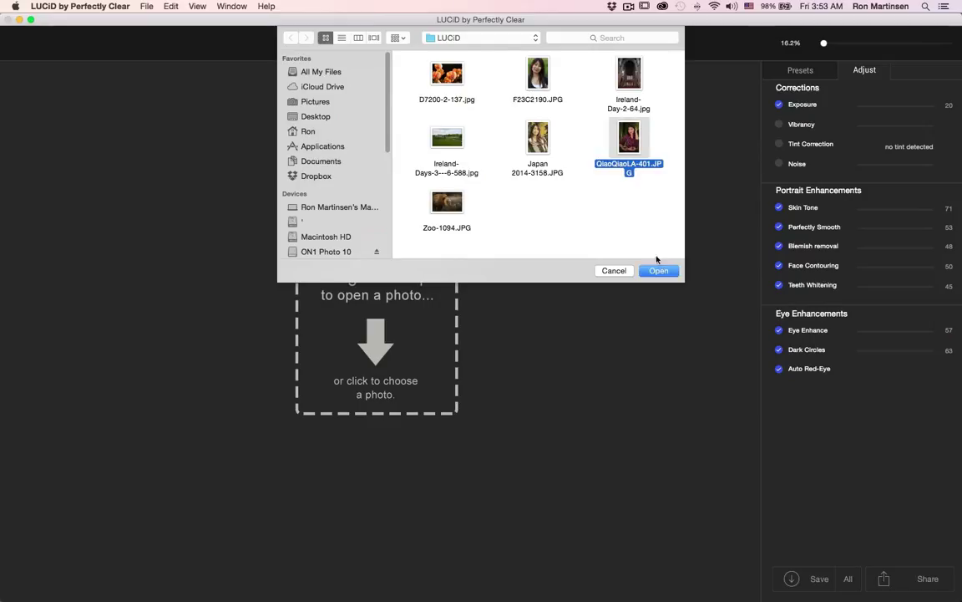
{"action": "left_click", "coordinate": [659, 271]}
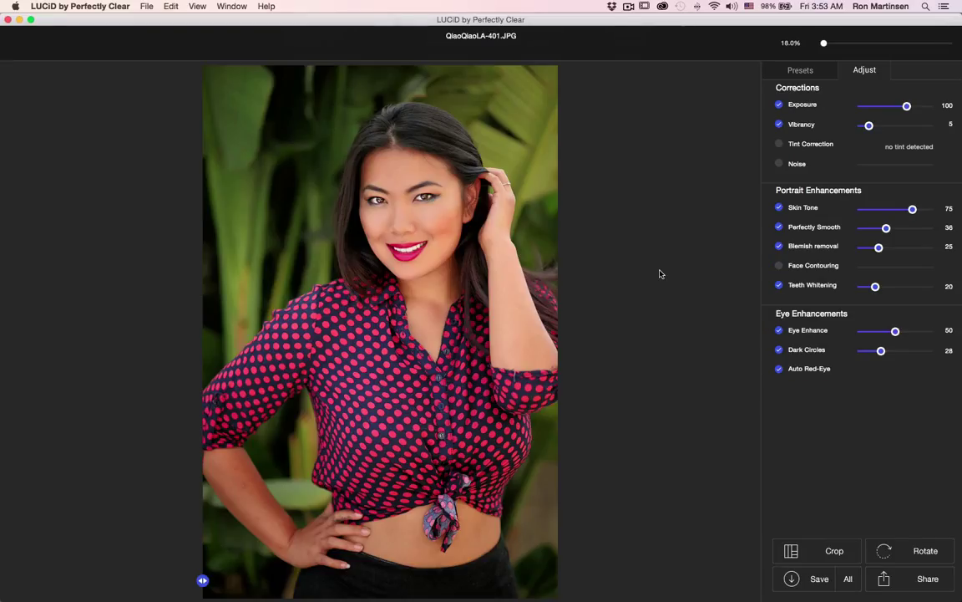
Step: Apply Beautify to QiaoQiaoLA-401.JPG and toggle between the retouched and original views
{"action": "left_click", "coordinate": [800, 70]}
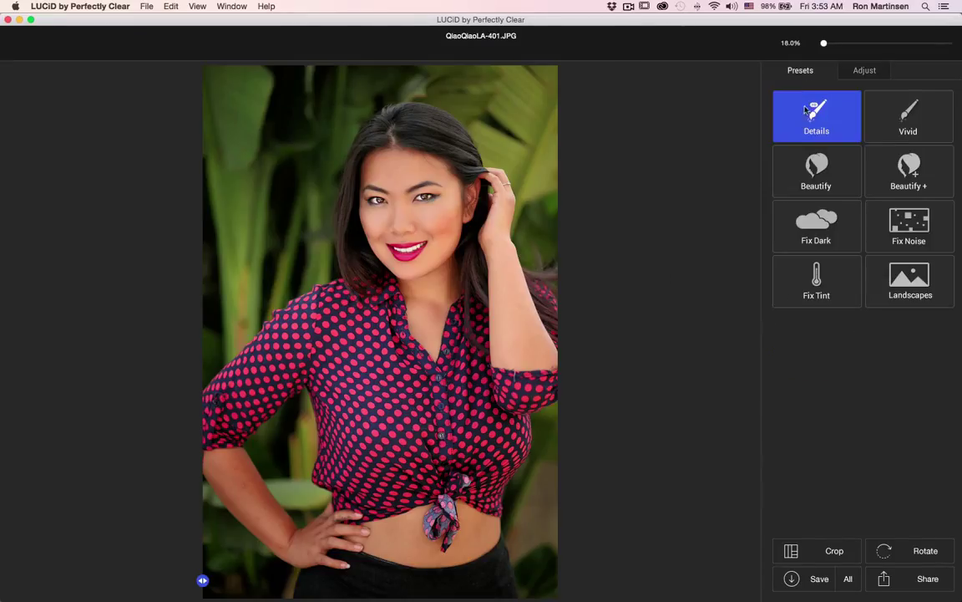
{"action": "left_click", "coordinate": [802, 115]}
{"action": "left_click", "coordinate": [840, 175]}
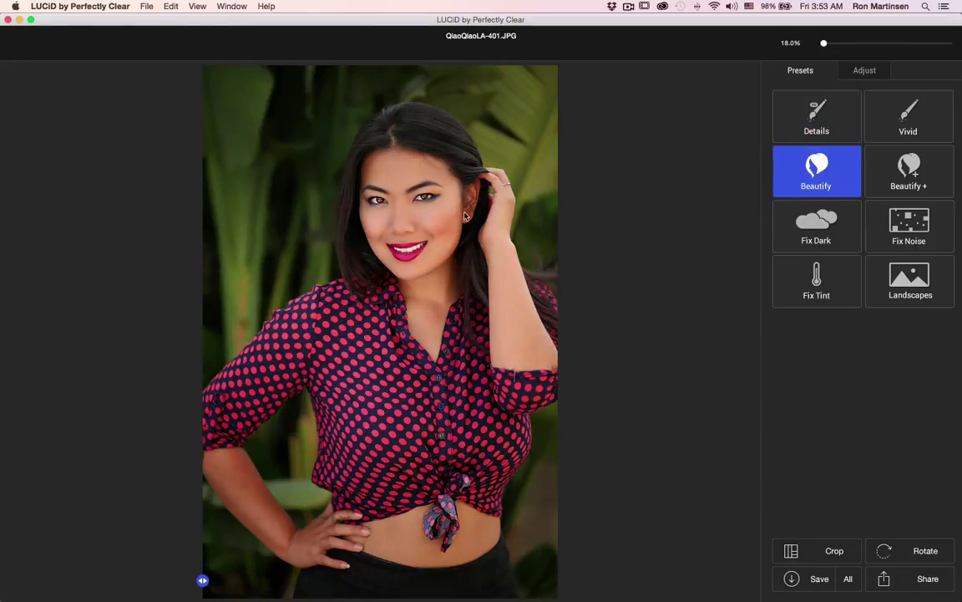
{"action": "left_click", "coordinate": [434, 281]}
{"action": "left_click", "coordinate": [435, 281]}
{"action": "left_click", "coordinate": [434, 281]}
{"action": "left_click", "coordinate": [434, 281]}
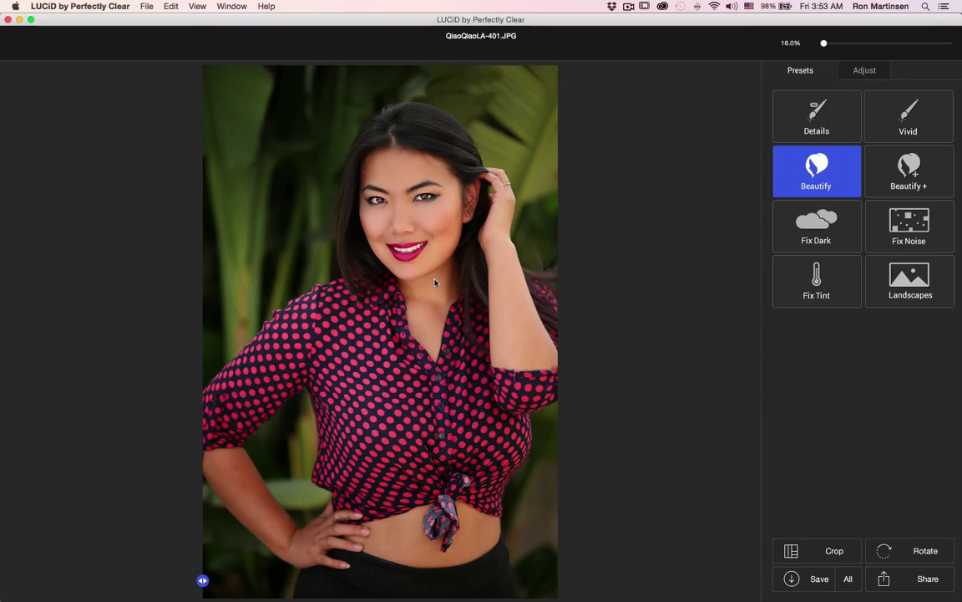
{"action": "left_click", "coordinate": [435, 280]}
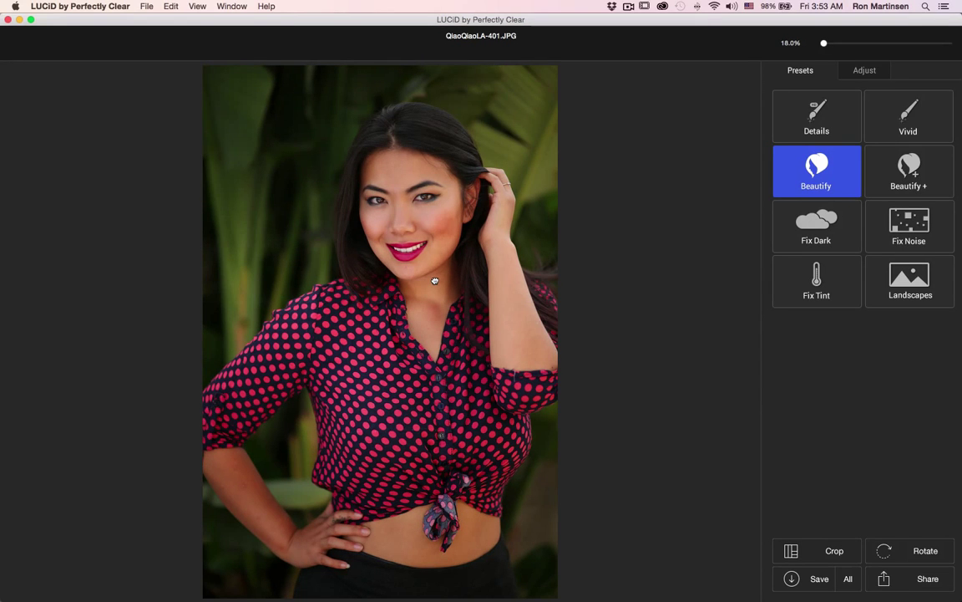
{"action": "left_click", "coordinate": [434, 281]}
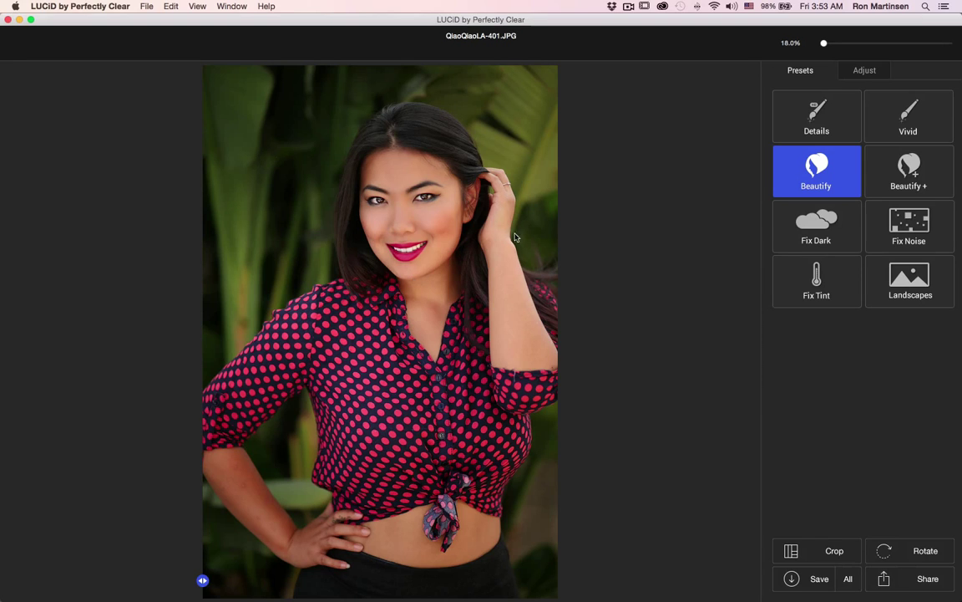
Step: Zoom to 52.2% on the woman's face and compare the Beautify retouch against the original
{"action": "left_click_drag", "start_coordinate": [823, 48], "coordinate": [848, 47]}
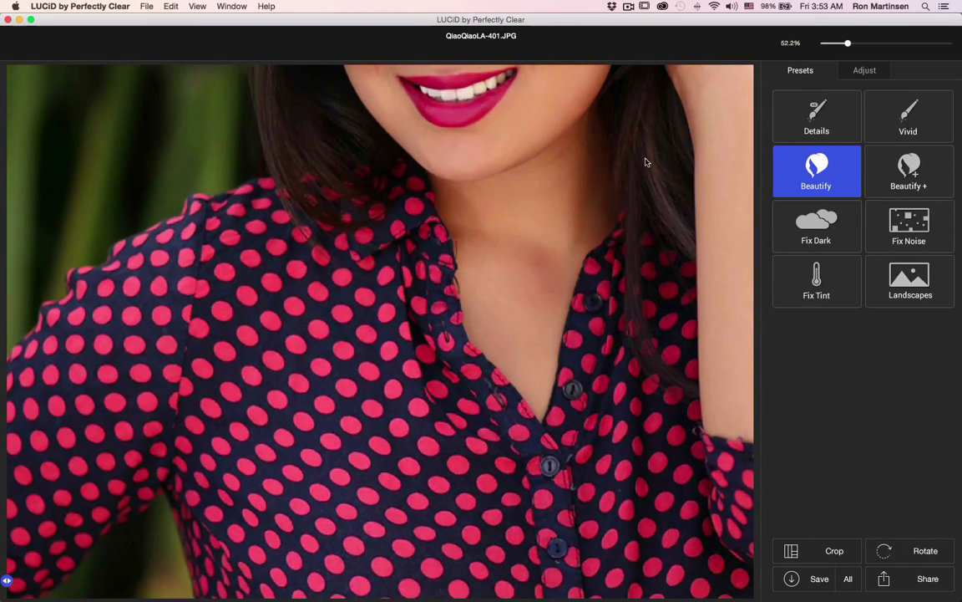
{"action": "scroll", "coordinate": [612, 344], "scroll_direction": "up", "scroll_amount": 10}
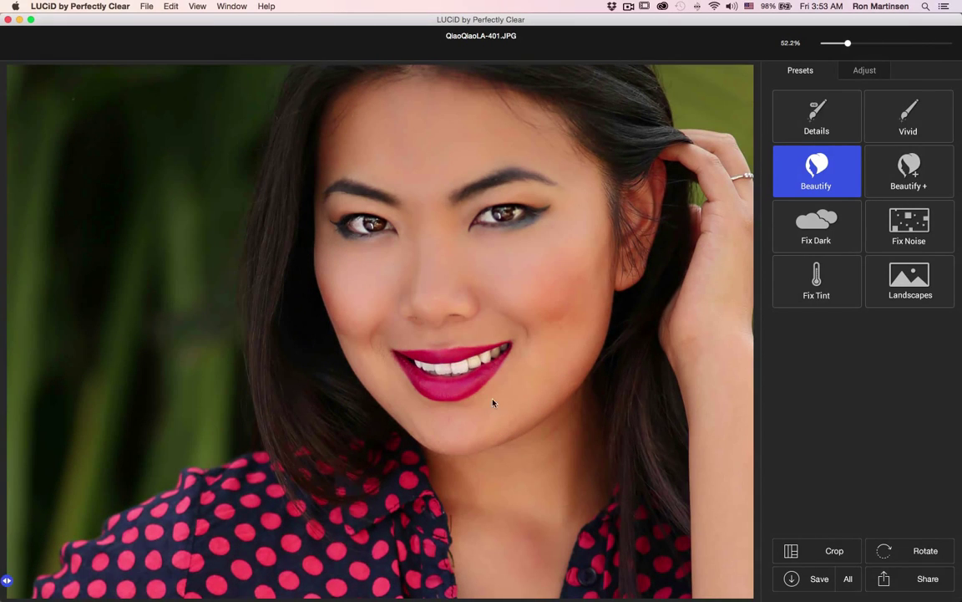
{"action": "mouse_move", "coordinate": [493, 402]}
{"action": "left_mouse_down"}
{"action": "mouse_move", "coordinate": [455, 423]}
{"action": "mouse_move", "coordinate": [484, 409]}
{"action": "left_mouse_up"}
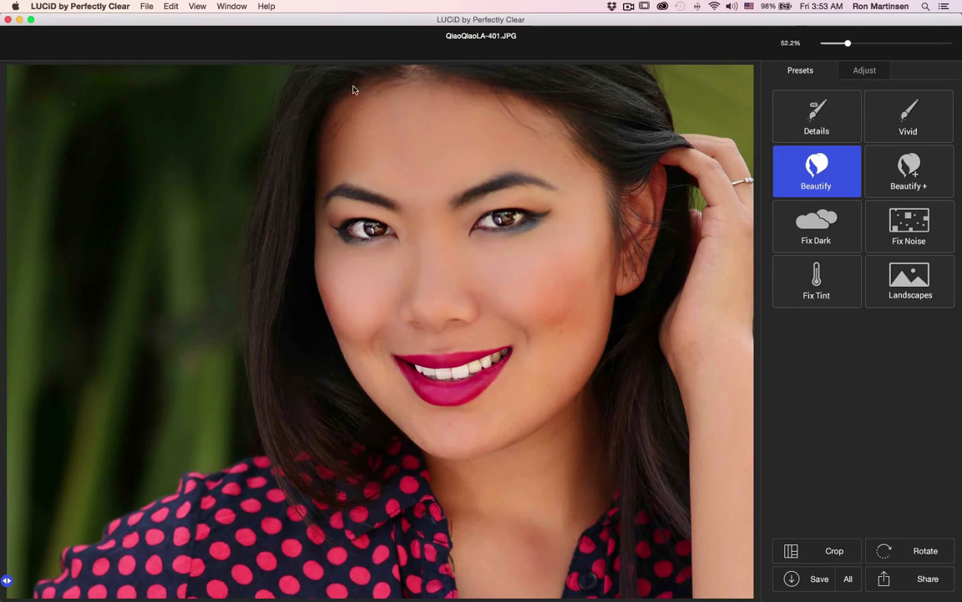
{"action": "left_click_drag", "start_coordinate": [436, 161], "coordinate": [408, 157]}
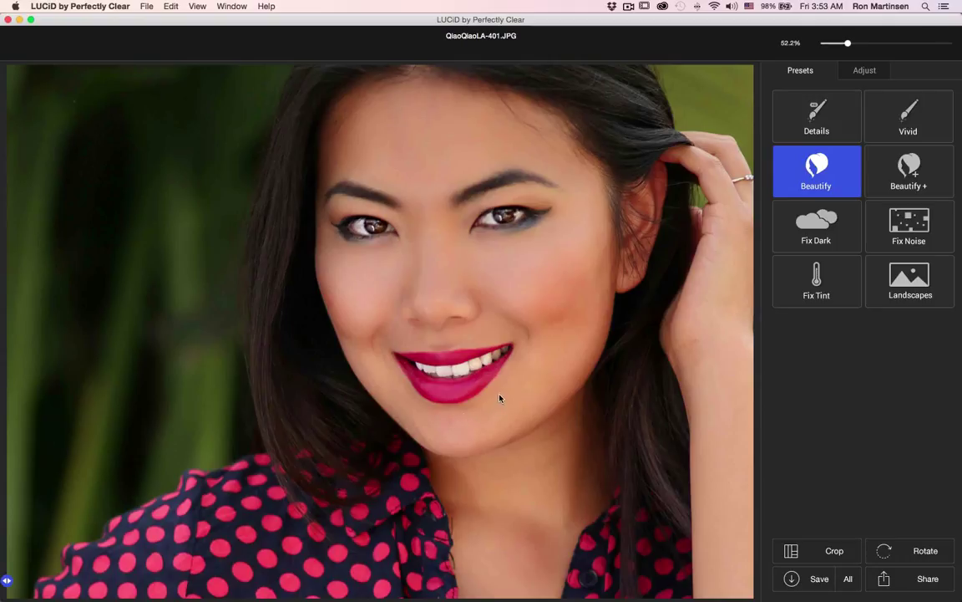
Step: Raise Blemish removal to 100 and settle Perfectly Smooth at about 31 after trying higher and 0
{"action": "left_click", "coordinate": [872, 75]}
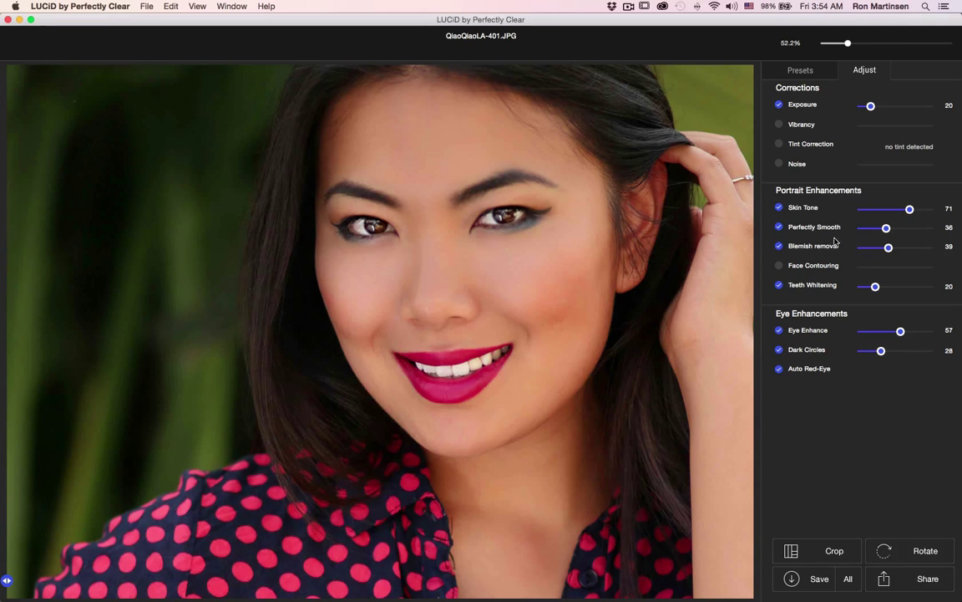
{"action": "left_click_drag", "start_coordinate": [889, 249], "coordinate": [940, 228]}
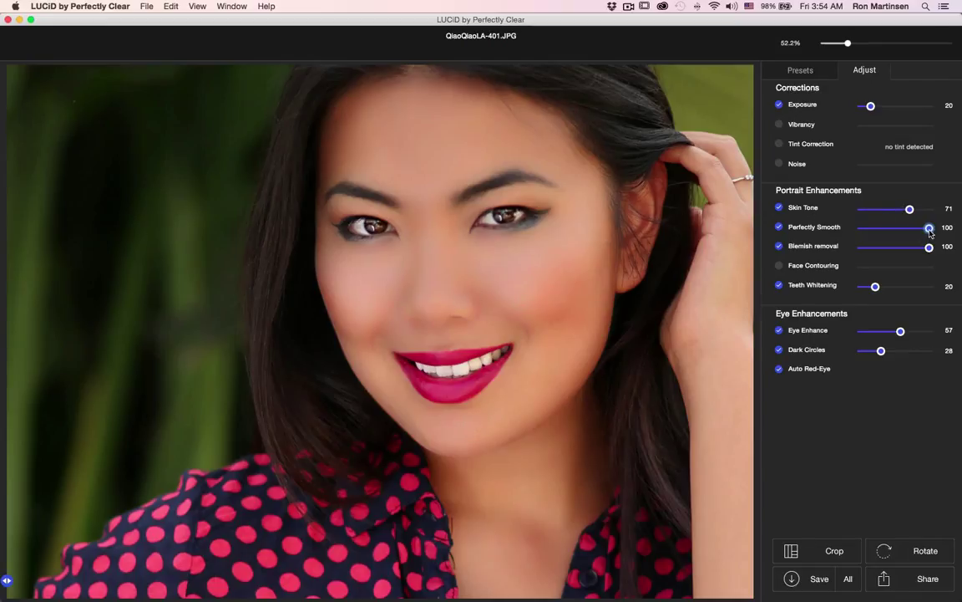
{"action": "left_click_drag", "start_coordinate": [930, 231], "coordinate": [899, 228]}
{"action": "left_click_drag", "start_coordinate": [901, 230], "coordinate": [864, 231]}
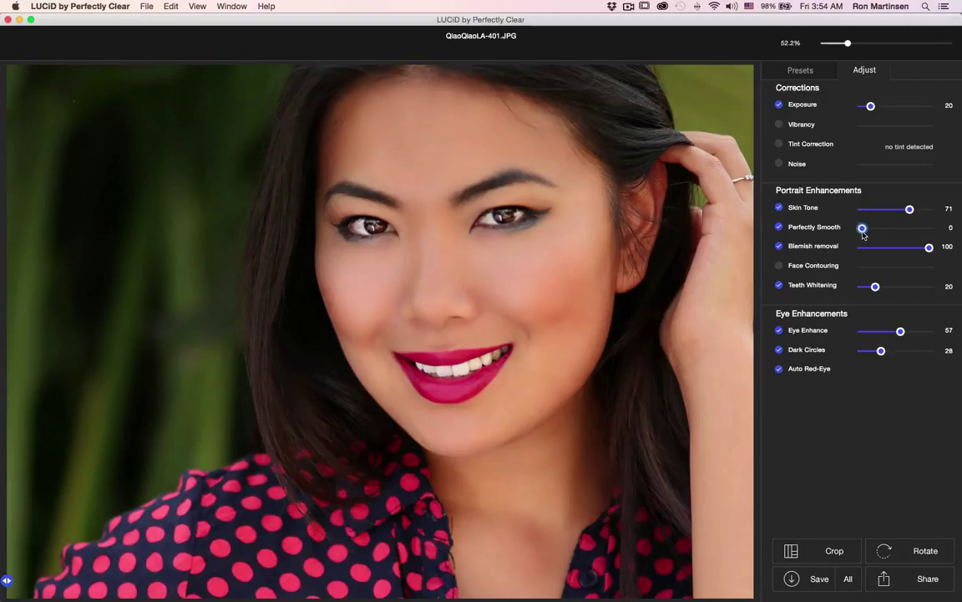
{"action": "left_click_drag", "start_coordinate": [863, 231], "coordinate": [884, 228]}
Step: Apply the Beautify + preset, uncheck Teeth Whitening, and zoom out to 18% to show the full photo
{"action": "left_click", "coordinate": [800, 70]}
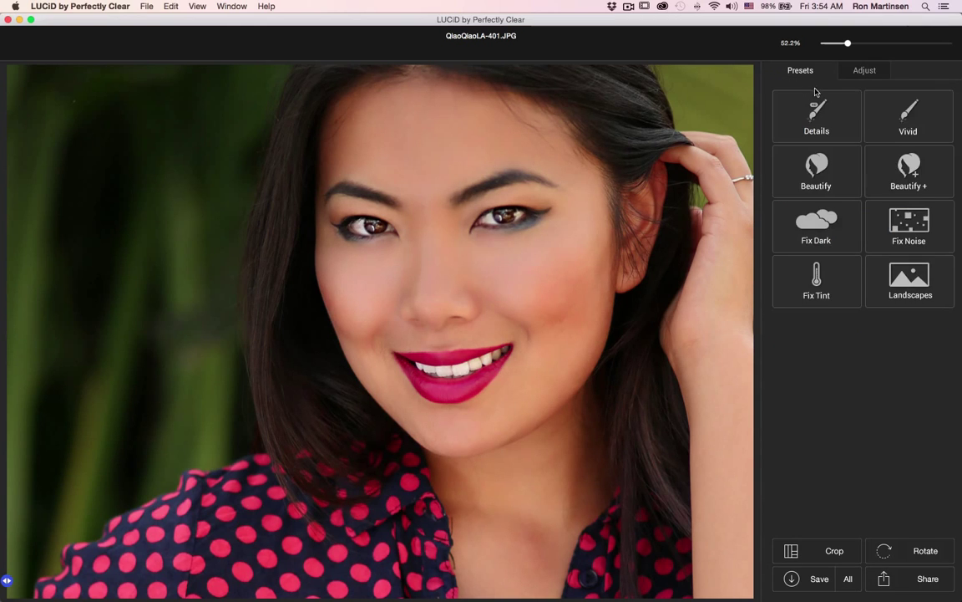
{"action": "left_click", "coordinate": [901, 180]}
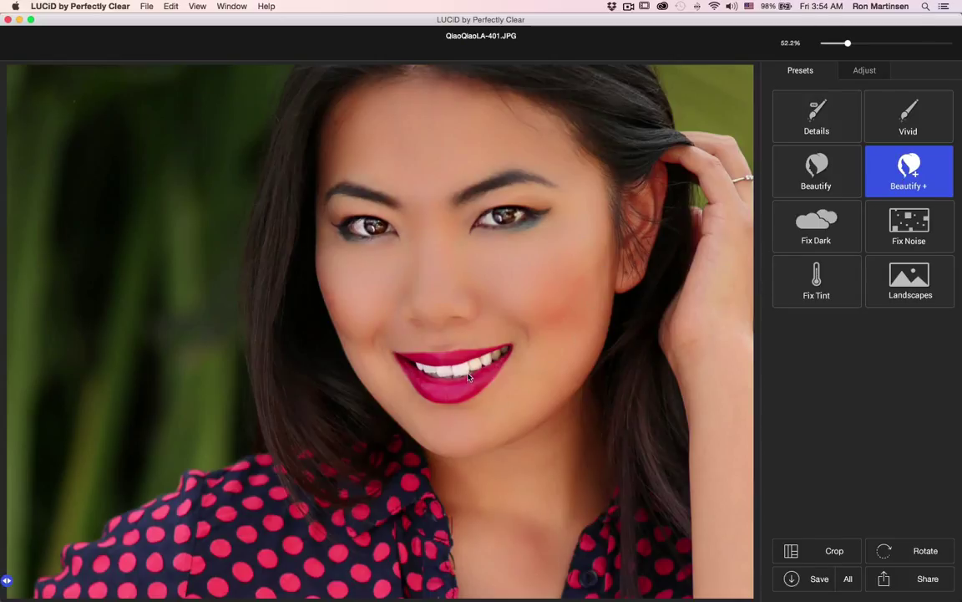
{"action": "left_click", "coordinate": [847, 76]}
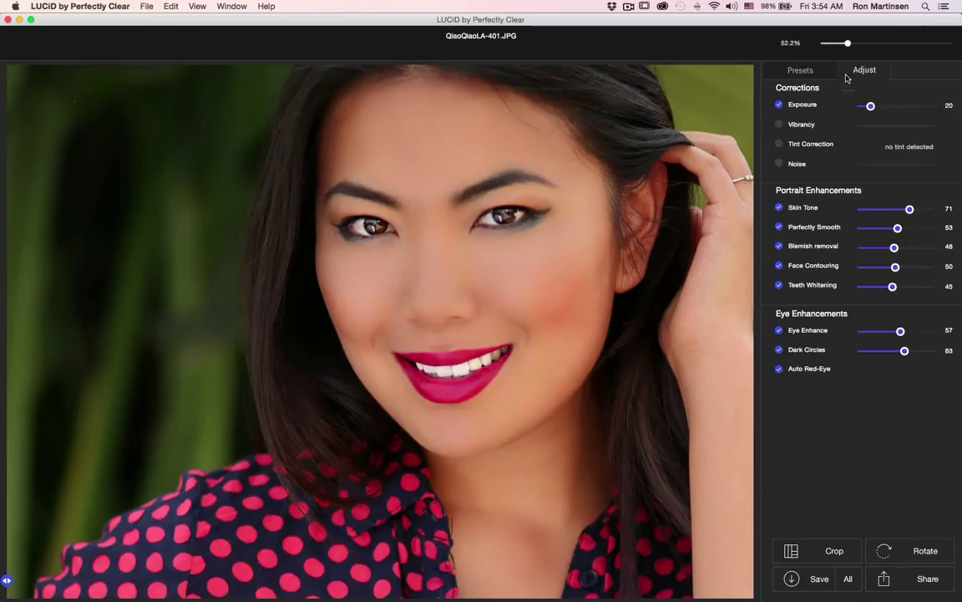
{"action": "left_click", "coordinate": [780, 286]}
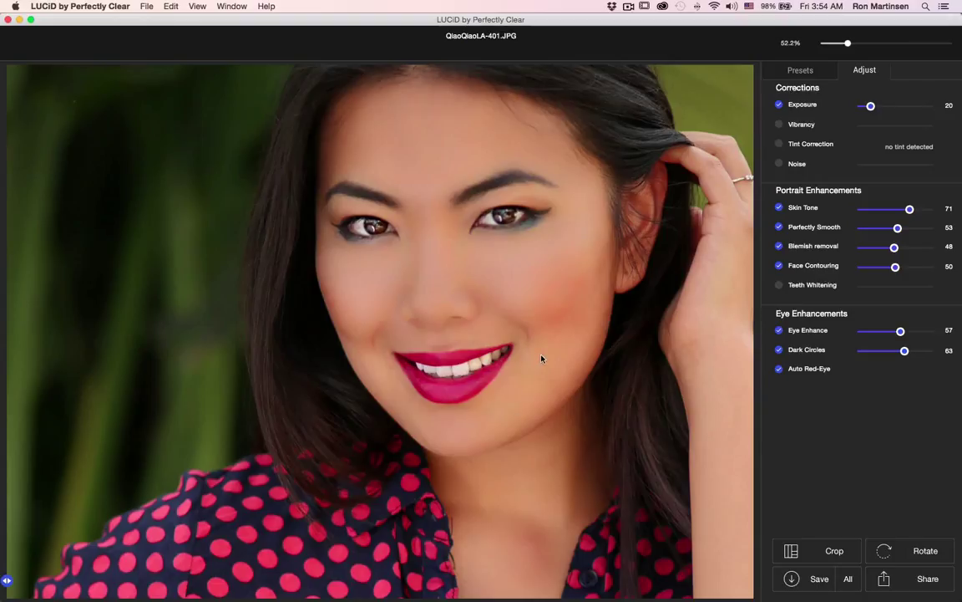
{"action": "left_click", "coordinate": [840, 44]}
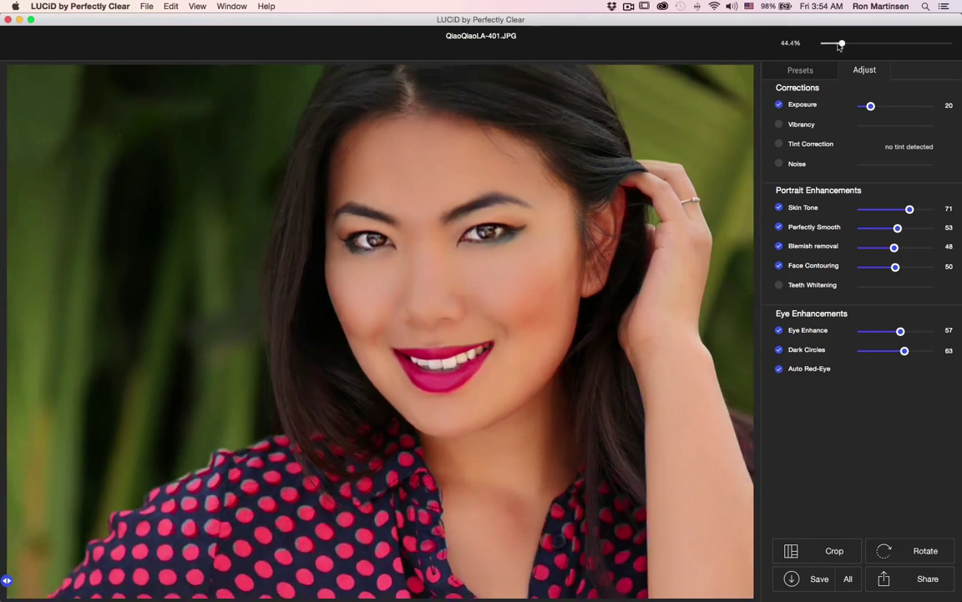
{"action": "left_click_drag", "start_coordinate": [840, 45], "coordinate": [824, 44]}
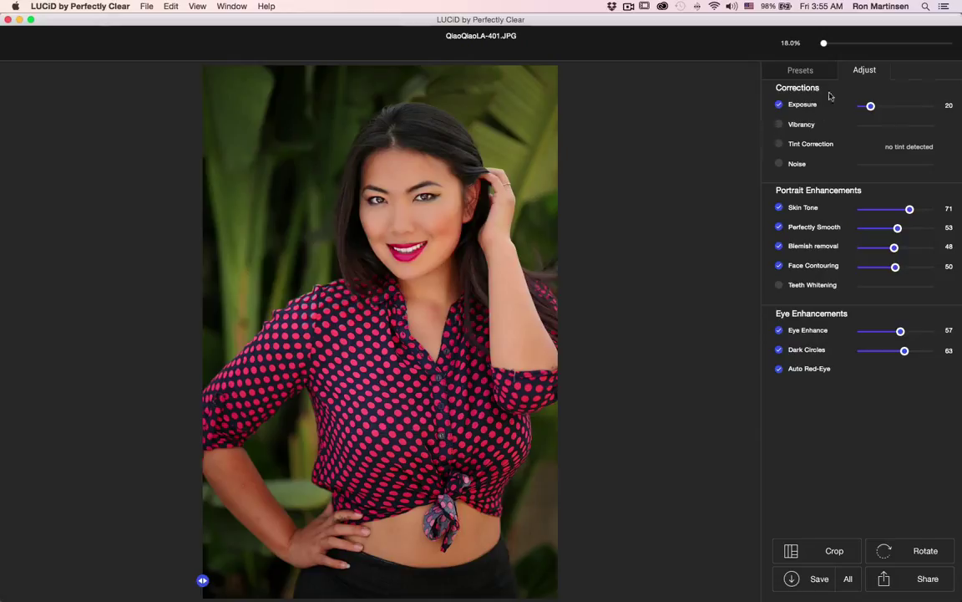
Step: Return the right panel to the Presets tab showing the one-click preset choices
{"action": "left_click", "coordinate": [803, 71]}
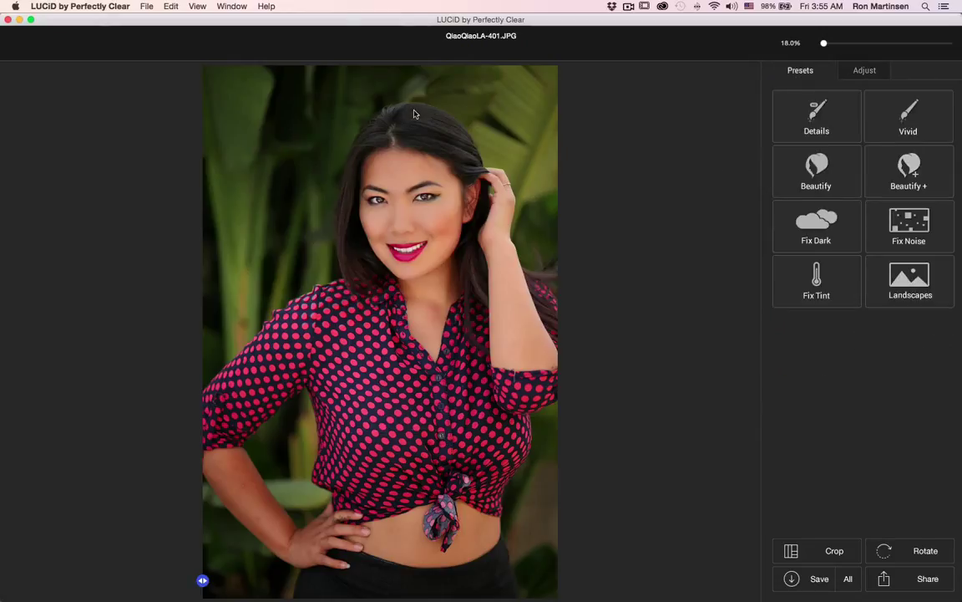